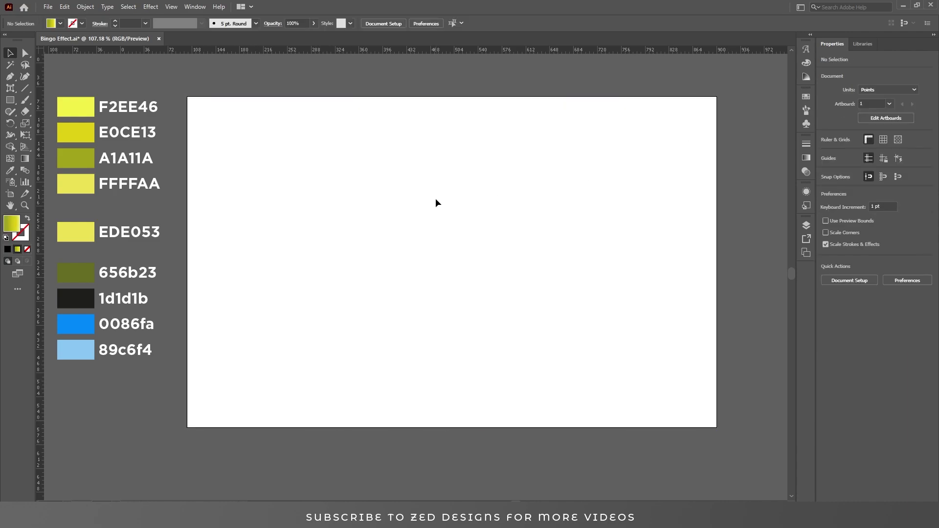
# Add the point text "BINGO" near the middle of the artboard
pyautogui.press('t')
pyautogui.click(386, 248)
pyautogui.write('BINGO')
pyautogui.press('Escape')
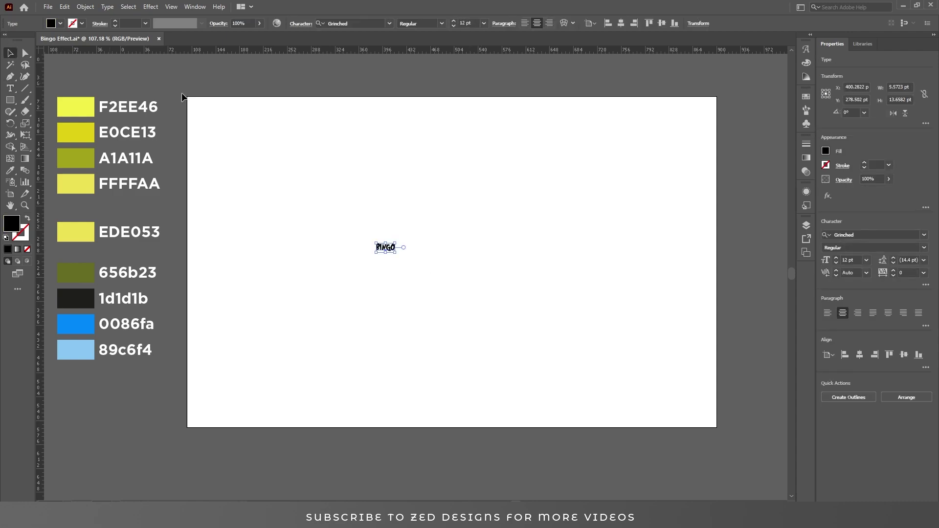
# Center the BINGO text horizontally and vertically on the artboard and scale it up to about 227 pt
pyautogui.click(621, 23)
pyautogui.click(662, 23)
pyautogui.moveTo(460, 258); pyautogui.dragTo(627, 176)
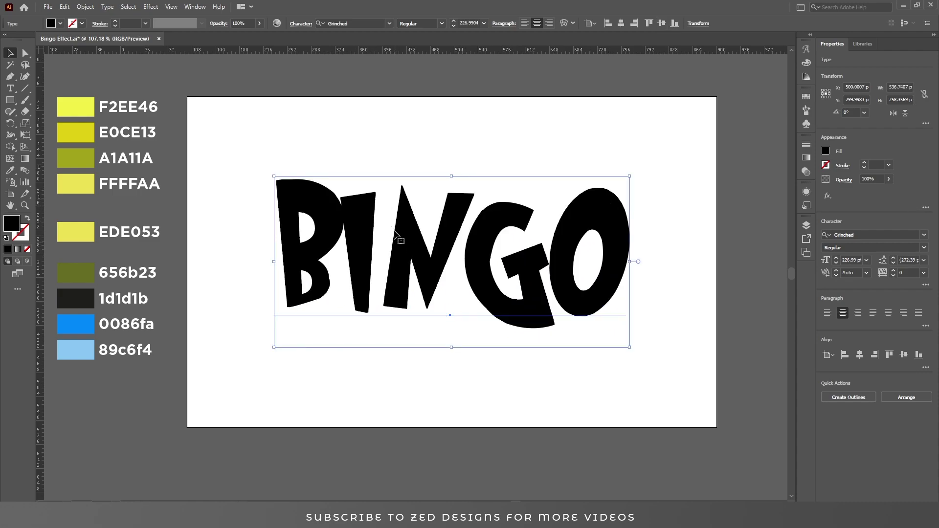
# Replace the letter I in BINGO with an exclamation mark
pyautogui.doubleClick(359, 230)
pyautogui.hotkey('shift', 'Left')
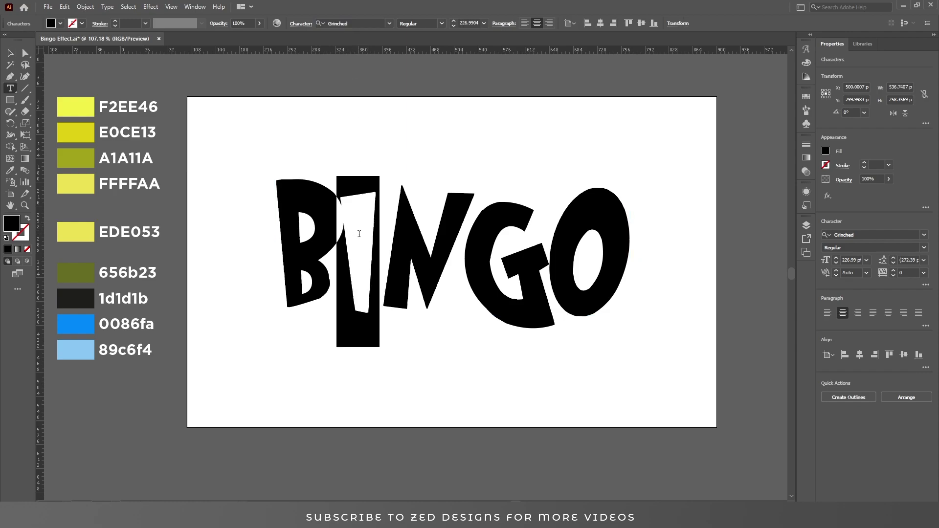
pyautogui.write('!')
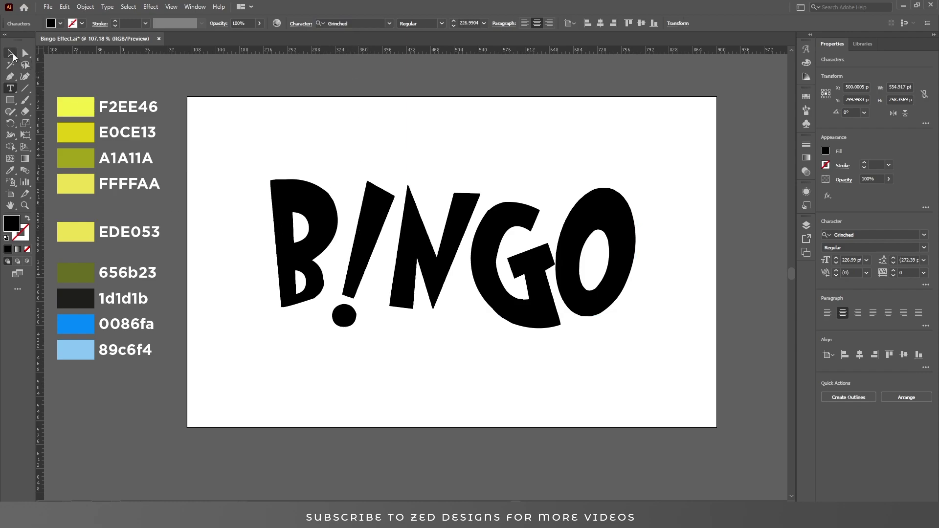
pyautogui.click(11, 54)
# Nudge the exclamation mark, N, G and O individually with the Touch Type tool to tighten the lettering
pyautogui.moveTo(10, 89); pyautogui.dragTo(63, 125)
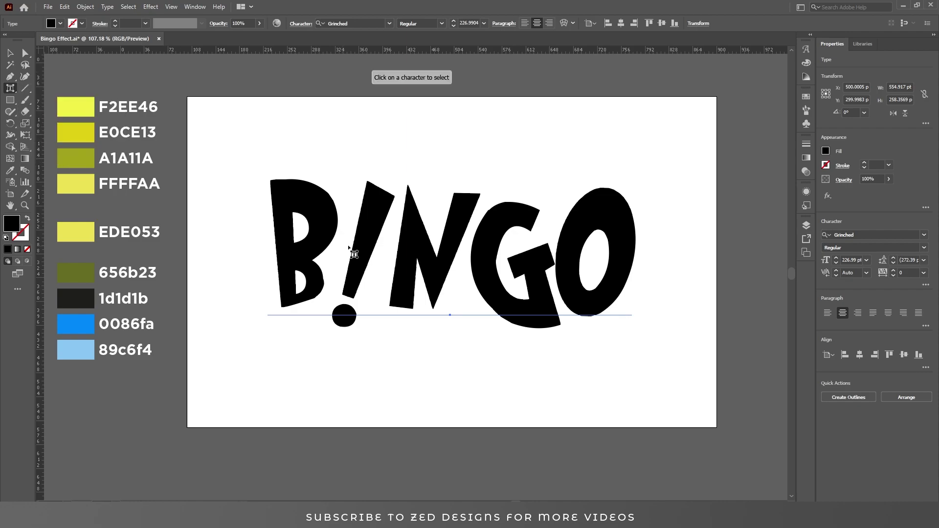
pyautogui.click(377, 211)
pyautogui.click(422, 256)
pyautogui.click(519, 219)
pyautogui.moveTo(587, 210); pyautogui.dragTo(597, 210)
pyautogui.press('Escape')
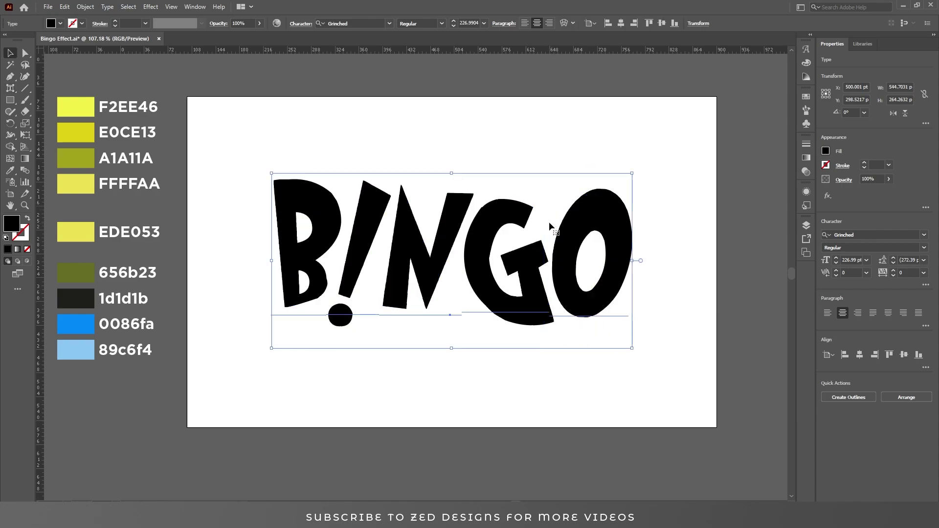
# Remove the text's default fill and add a new appearance fill coloured EDE053
pyautogui.click(27, 250)
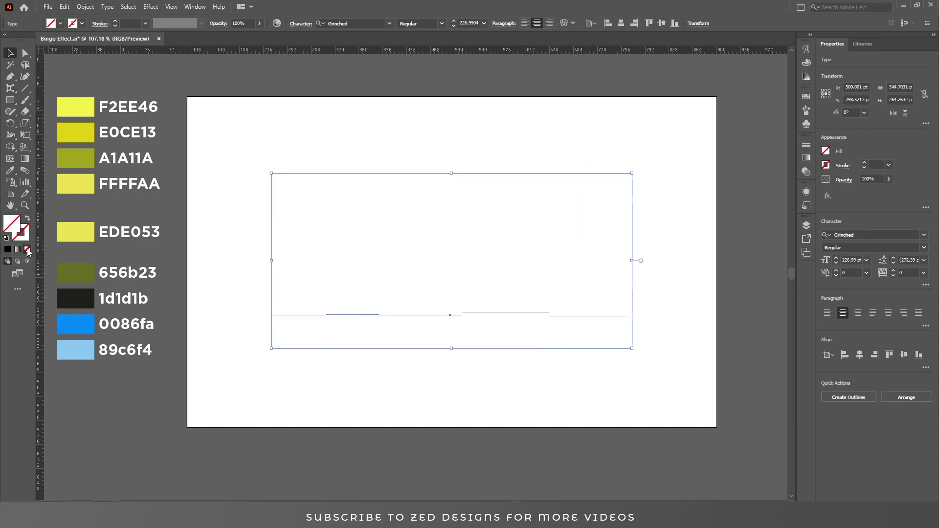
pyautogui.click(806, 192)
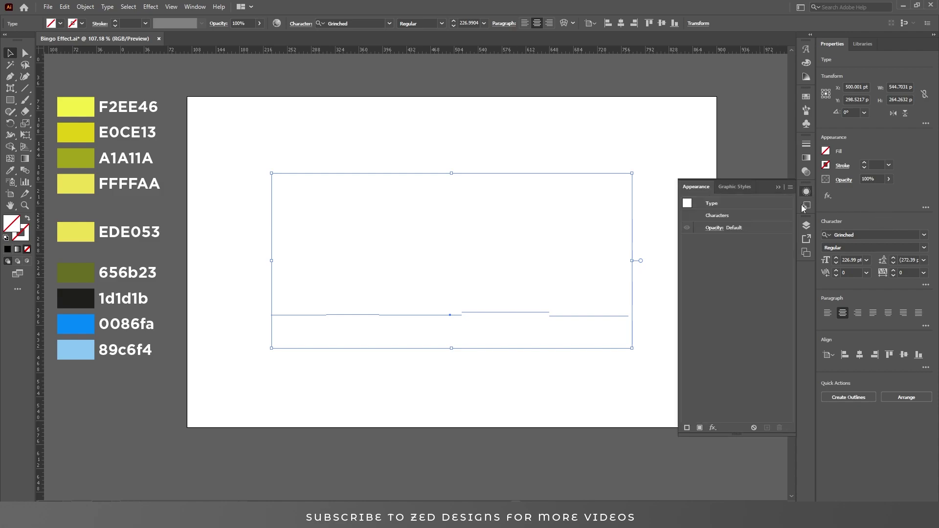
pyautogui.click(700, 428)
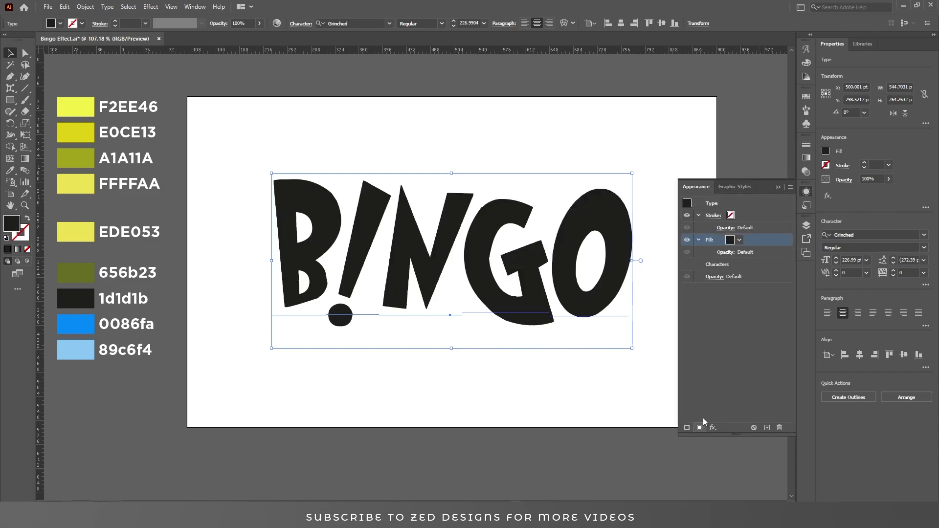
pyautogui.doubleClick(10, 226)
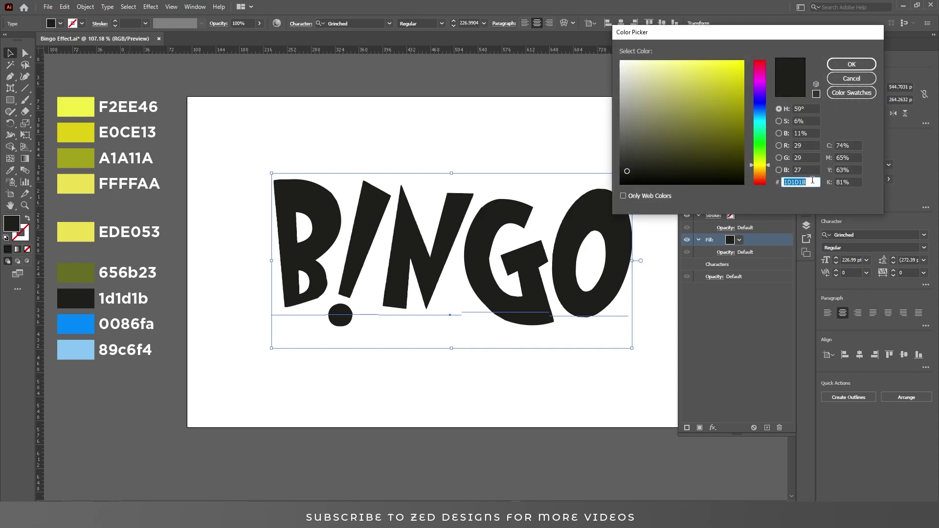
pyautogui.write('EDE053')
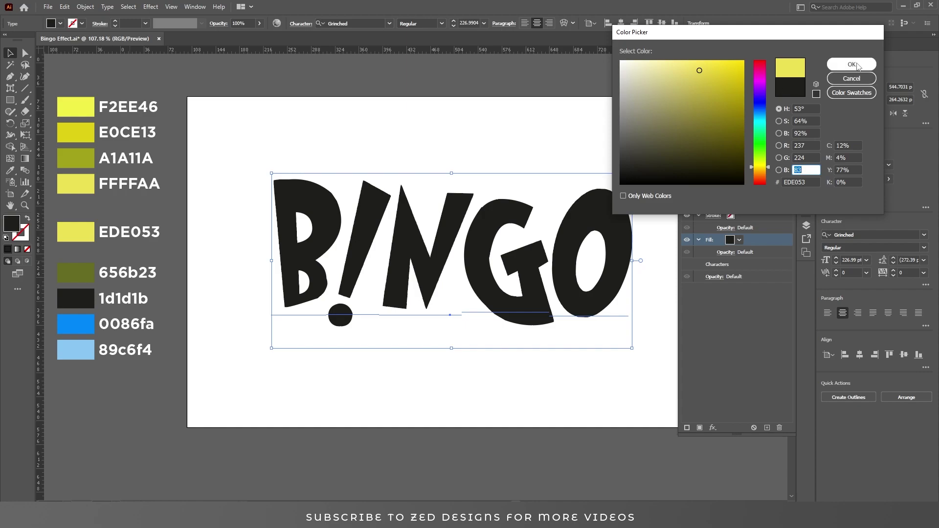
pyautogui.click(852, 64)
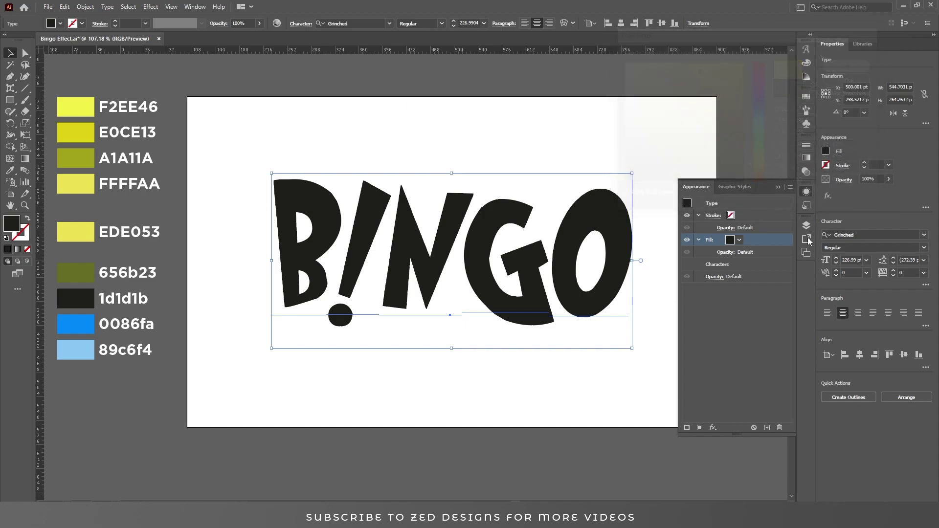
# Apply an Offset Path effect of 3 pt with miter joins to the yellow fill
pyautogui.click(714, 428)
pyautogui.moveTo(769, 241)
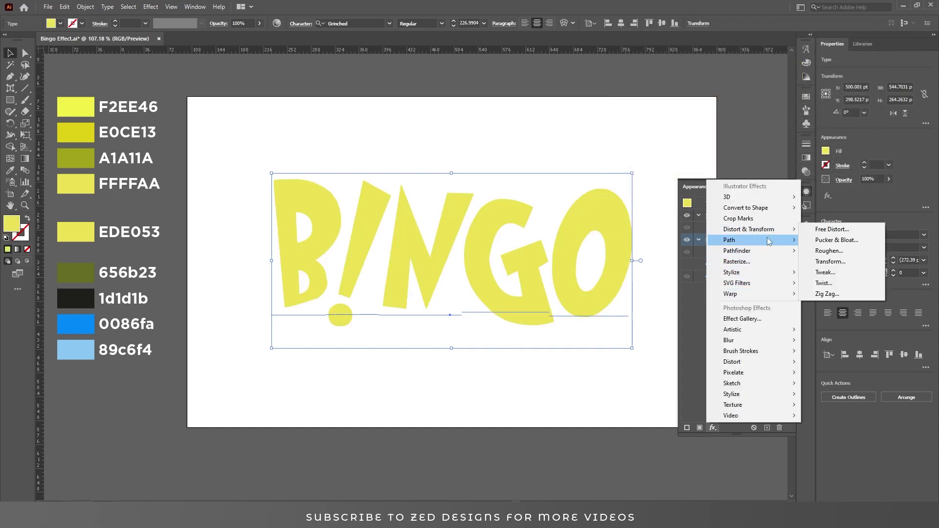
pyautogui.click(831, 239)
pyautogui.write('3')
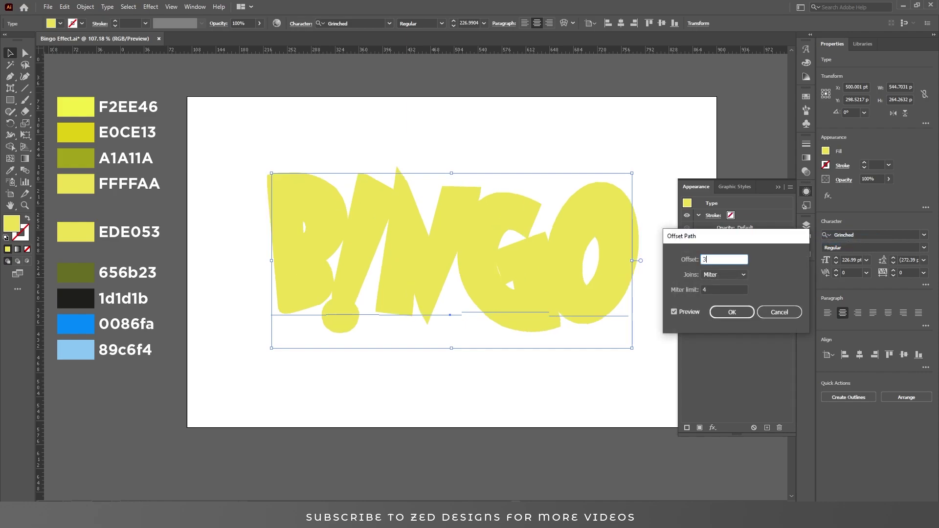
pyautogui.click(728, 290)
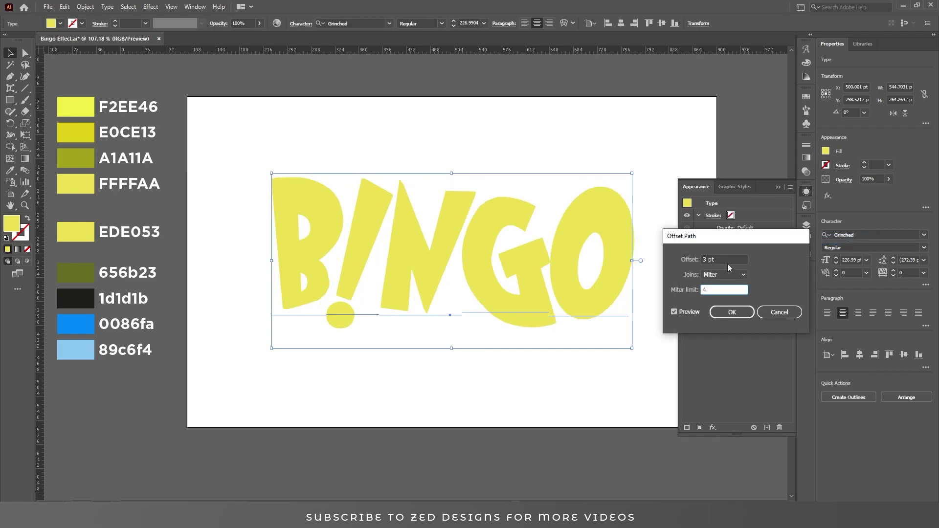
pyautogui.click(725, 260)
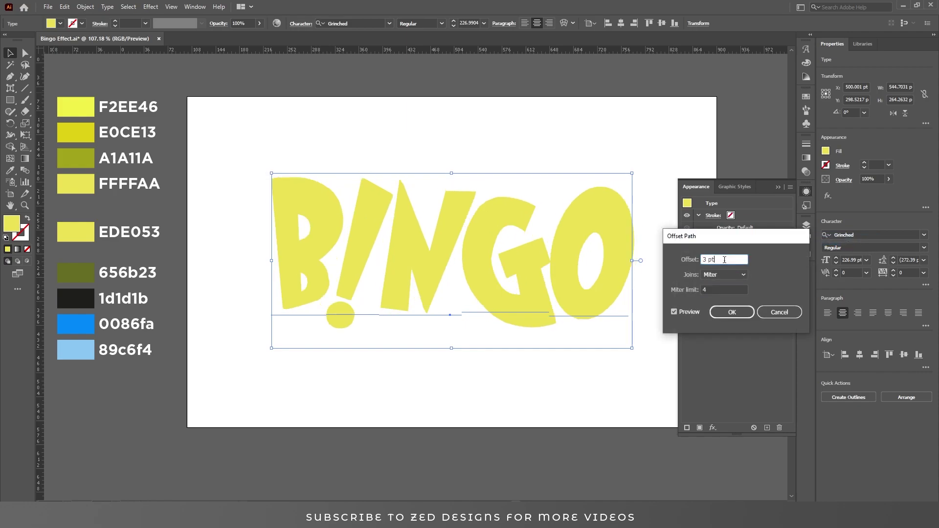
pyautogui.click(724, 313)
# Duplicate the yellow fill and give the upper copy a linear gradient angled at -90°
pyautogui.click(699, 240)
pyautogui.click(765, 427)
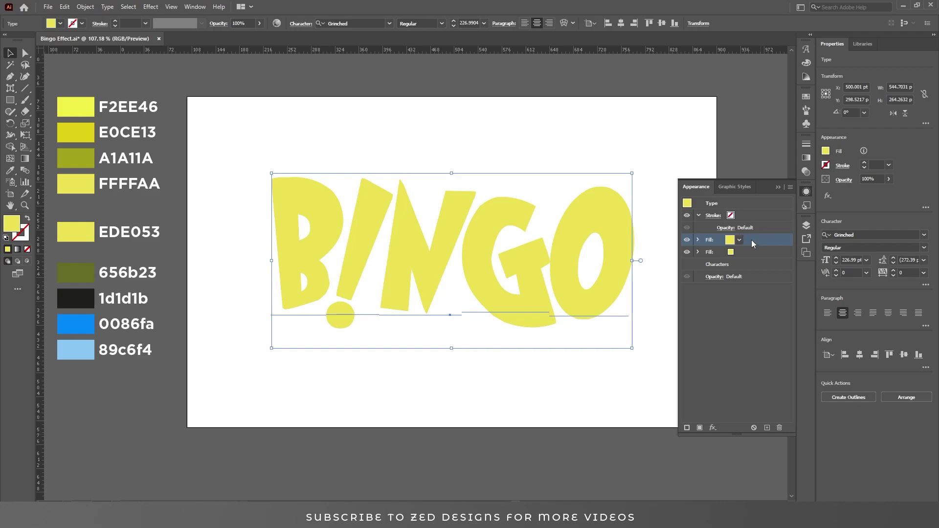
pyautogui.click(806, 158)
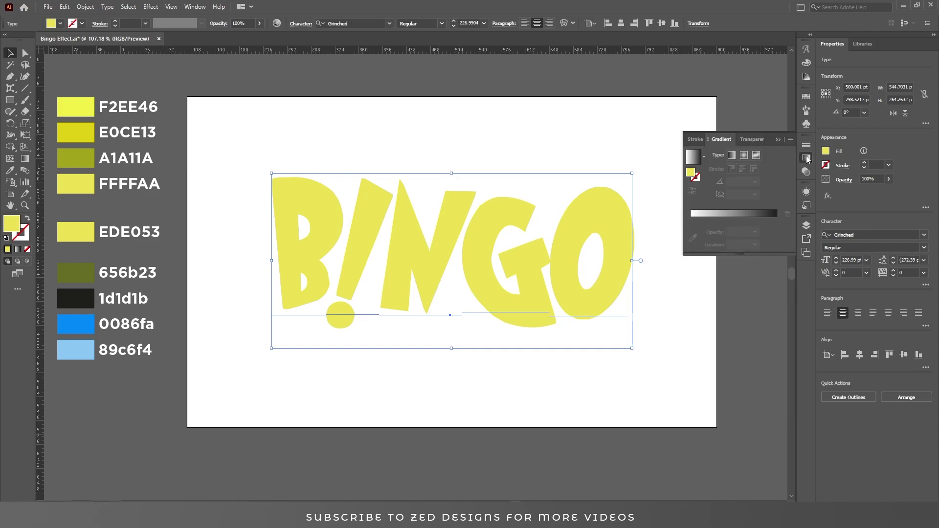
pyautogui.click(704, 158)
pyautogui.click(681, 179)
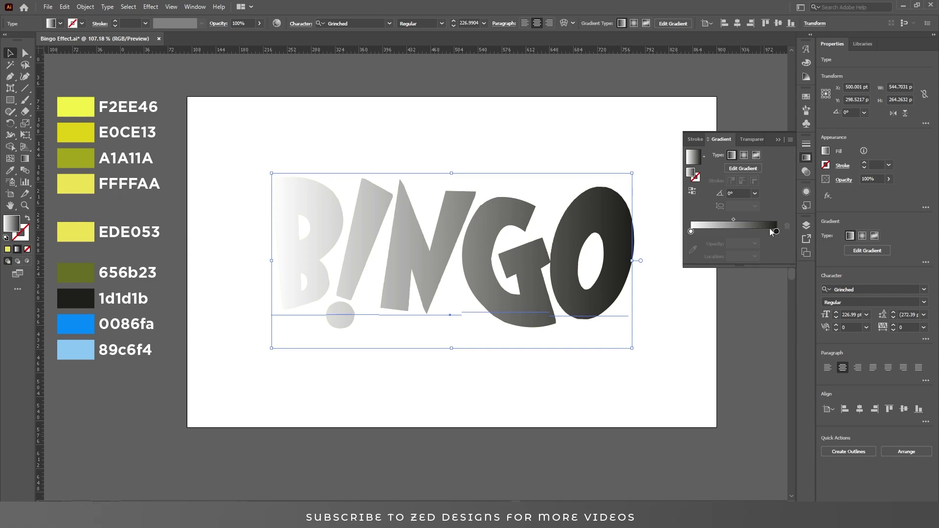
pyautogui.click(755, 193)
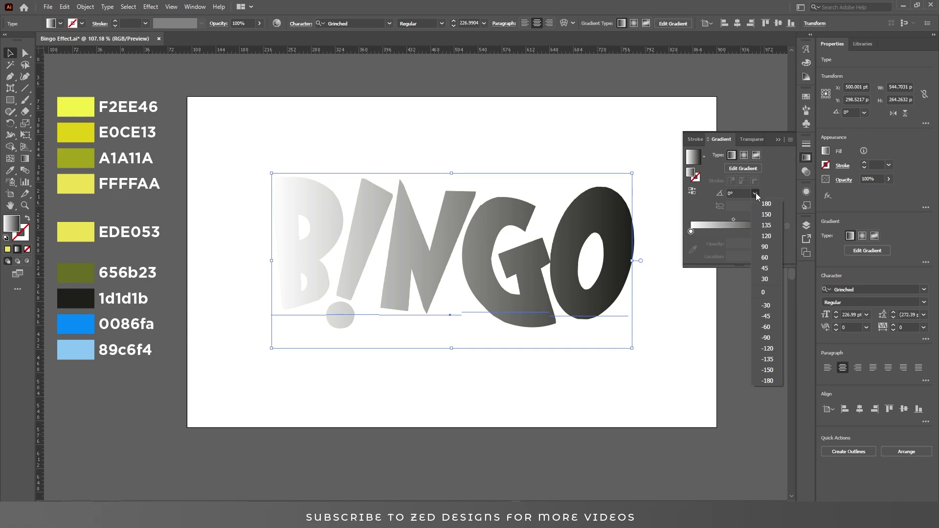
pyautogui.click(766, 337)
# Set the gradient's starting colour stop to F2EE46
pyautogui.click(691, 232)
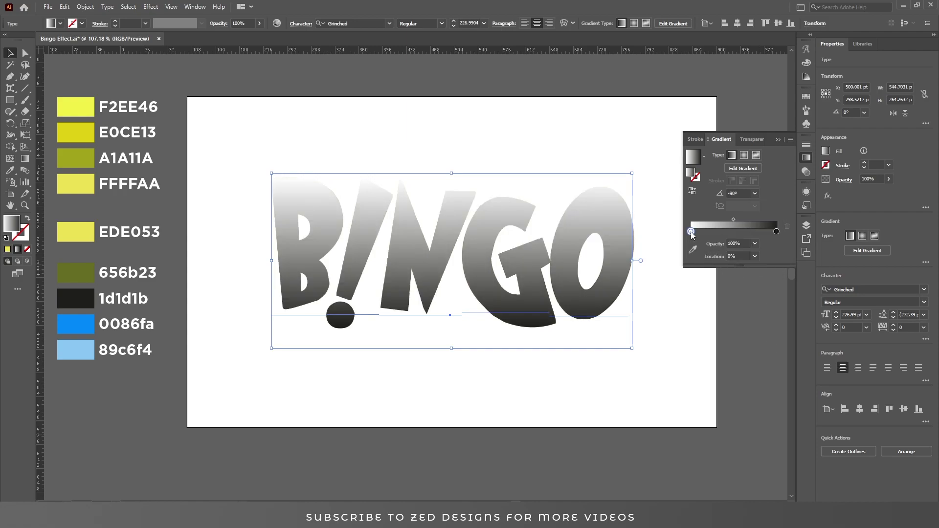
pyautogui.doubleClick(691, 232)
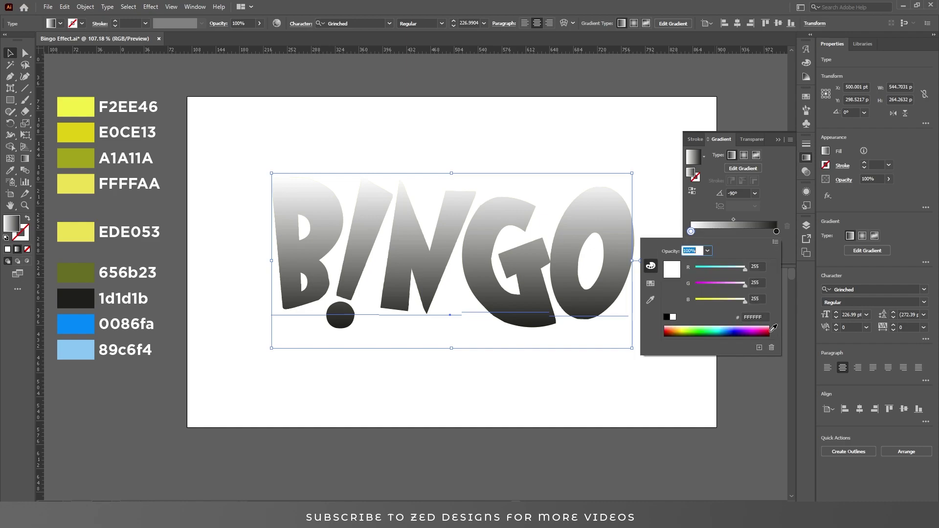
pyautogui.click(765, 316)
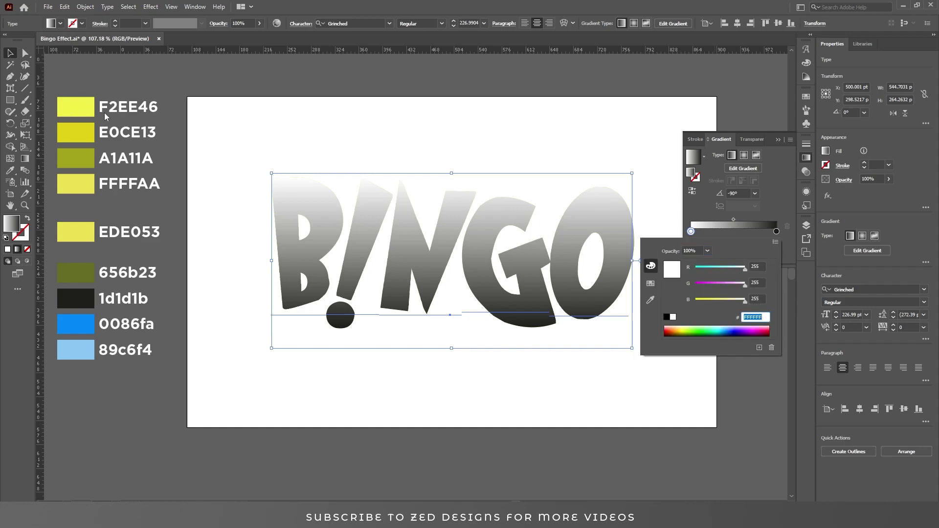
pyautogui.write('F2EE46')
pyautogui.press('Return')
pyautogui.click(755, 215)
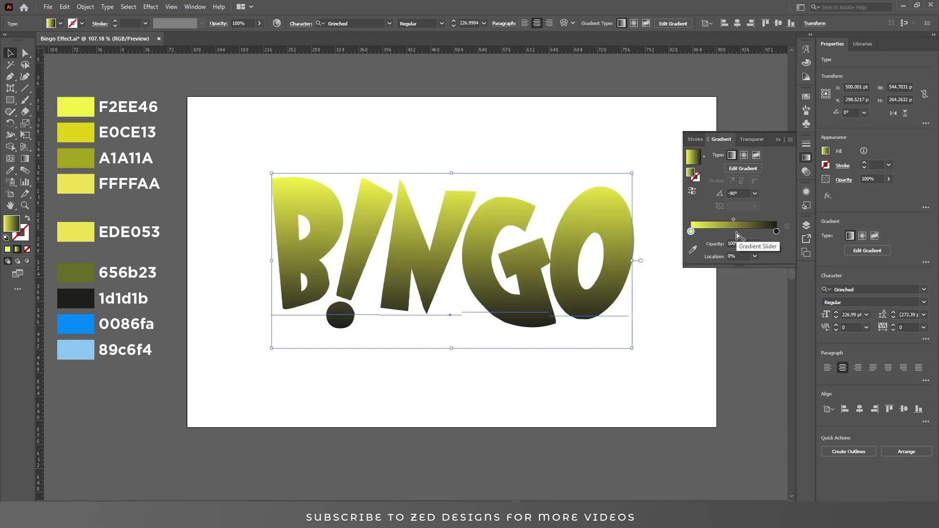
# Add a middle colour stop at about 52% of the gradient and set it to E0CE13
pyautogui.click(736, 232)
pyautogui.doubleClick(735, 231)
pyautogui.click(757, 316)
pyautogui.doubleClick(757, 316)
pyautogui.write('E0CE13')
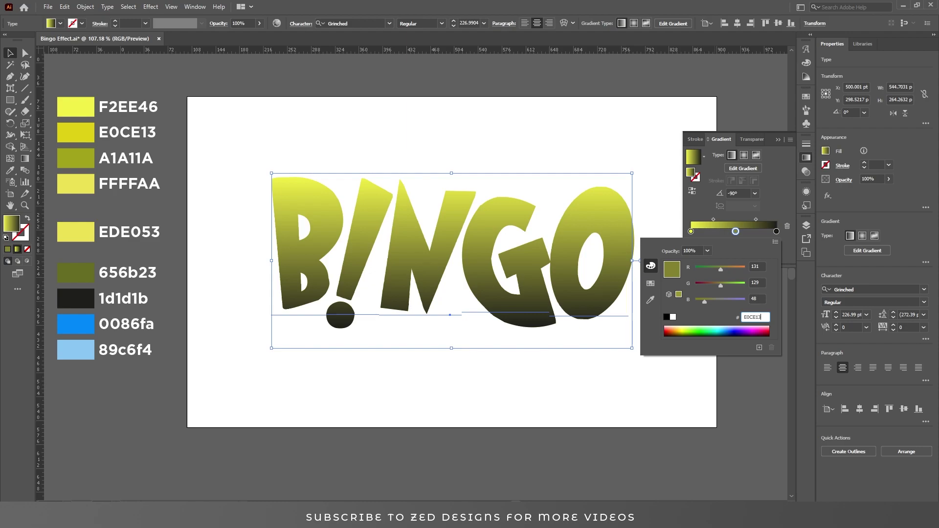
pyautogui.press('Tab')
pyautogui.click(778, 216)
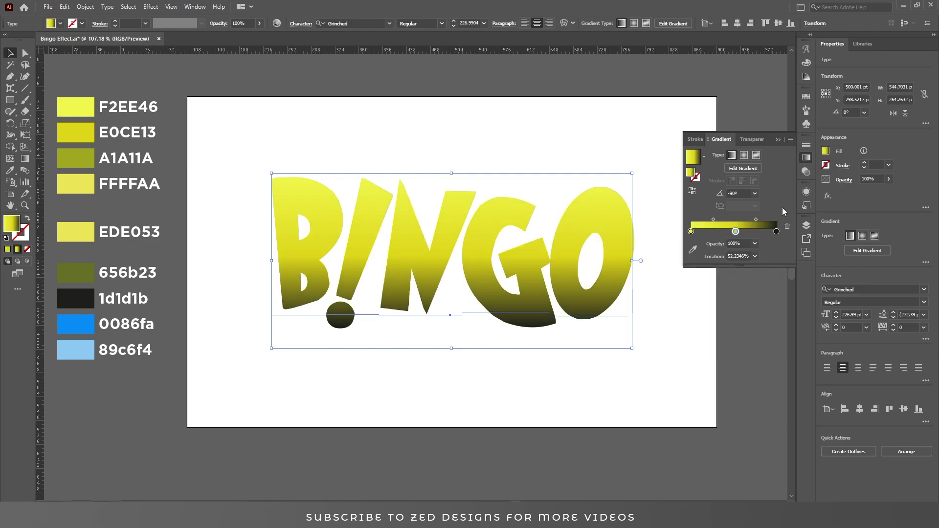
# Set the gradient's end colour stop to A1A11A
pyautogui.doubleClick(776, 232)
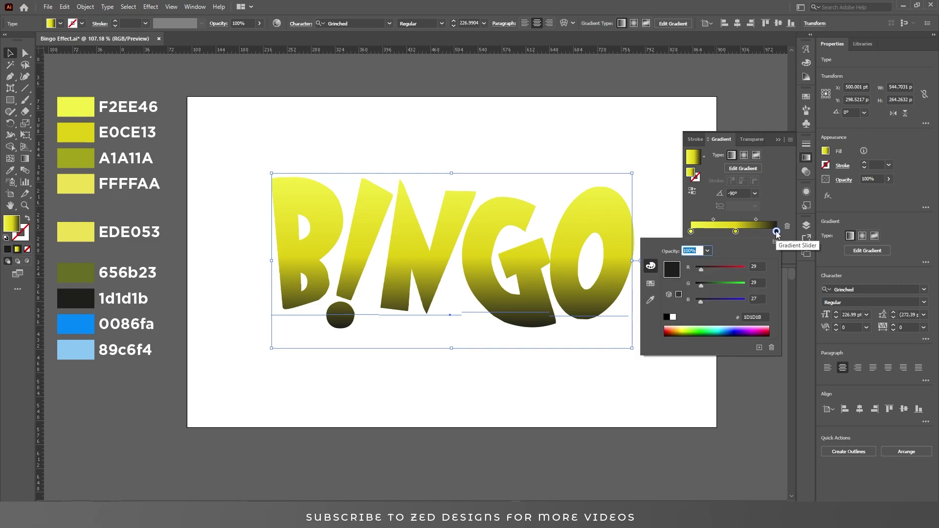
pyautogui.click(752, 318)
pyautogui.write('A1A')
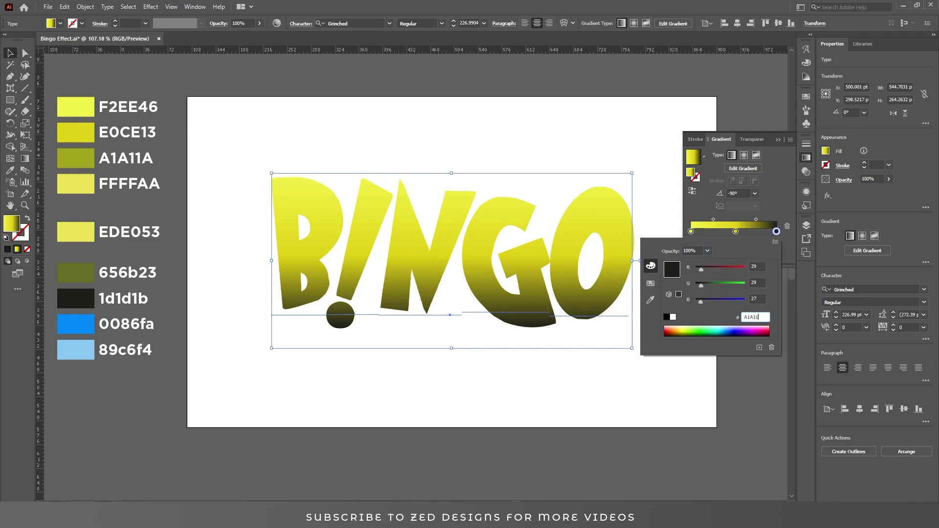
pyautogui.write('11A')
pyautogui.press('Tab')
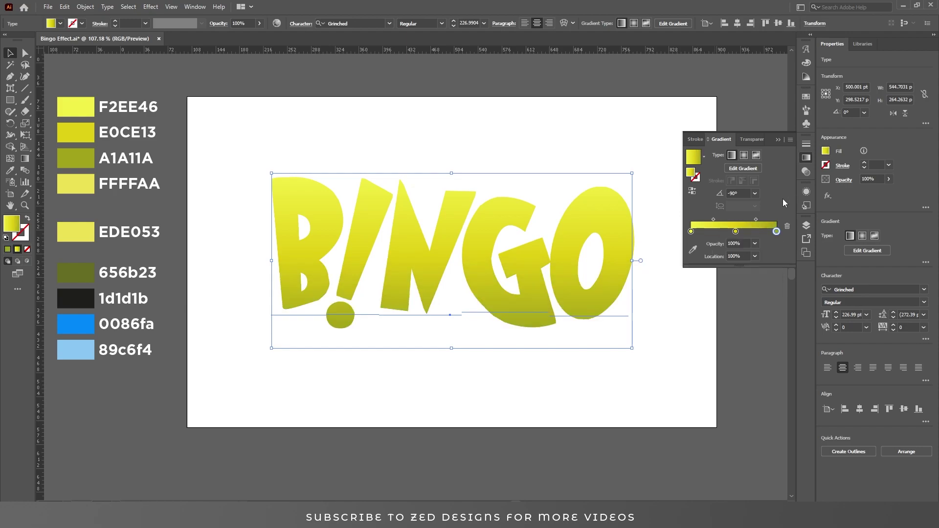
# Shorten the gradient on the artwork so that it spans from the letters' upper edge to their lower edge
pyautogui.press('Escape')
pyautogui.press('g')
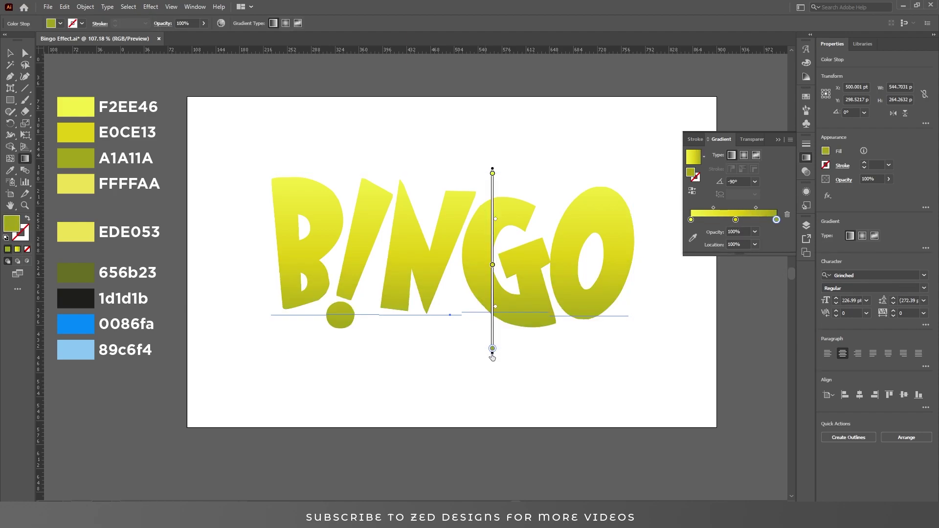
pyautogui.moveTo(492, 357)
pyautogui.mouseDown()
pyautogui.moveTo(494, 345)
pyautogui.moveTo(451, 332)
pyautogui.mouseUp()
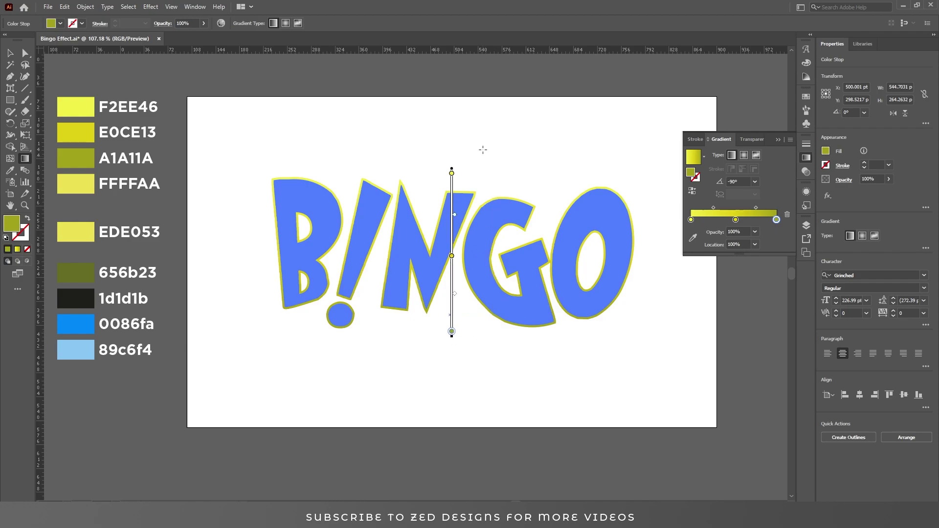
pyautogui.moveTo(452, 172); pyautogui.dragTo(452, 176)
pyautogui.press('v')
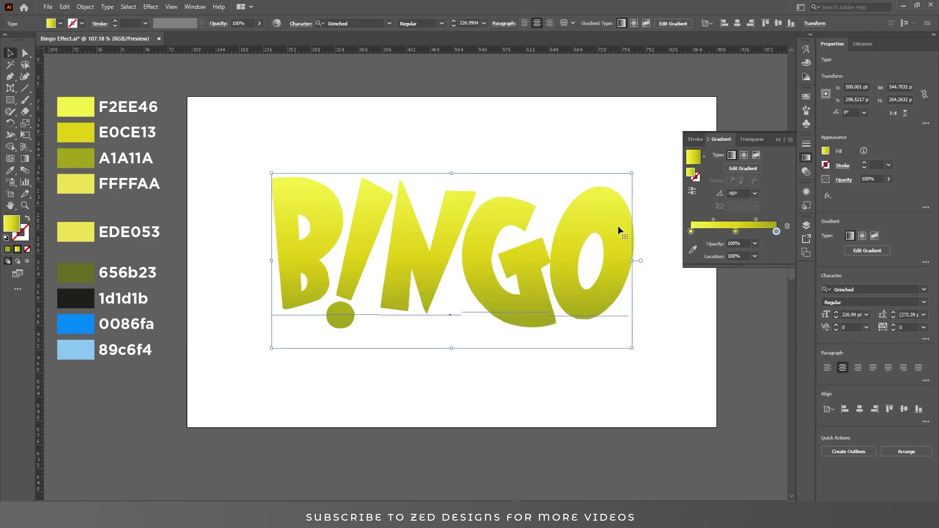
# Set the Offset Path effect on the upper gradient fill to -4 pt
pyautogui.click(804, 192)
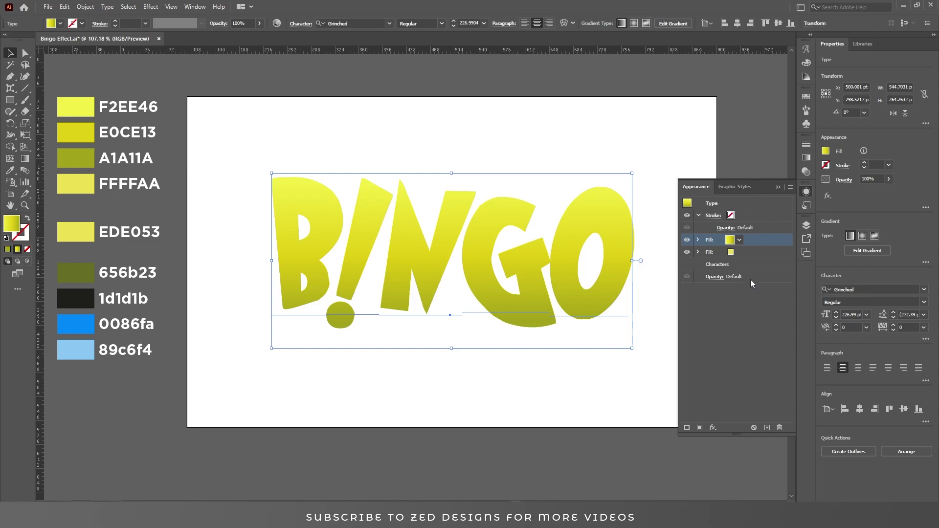
pyautogui.click(697, 240)
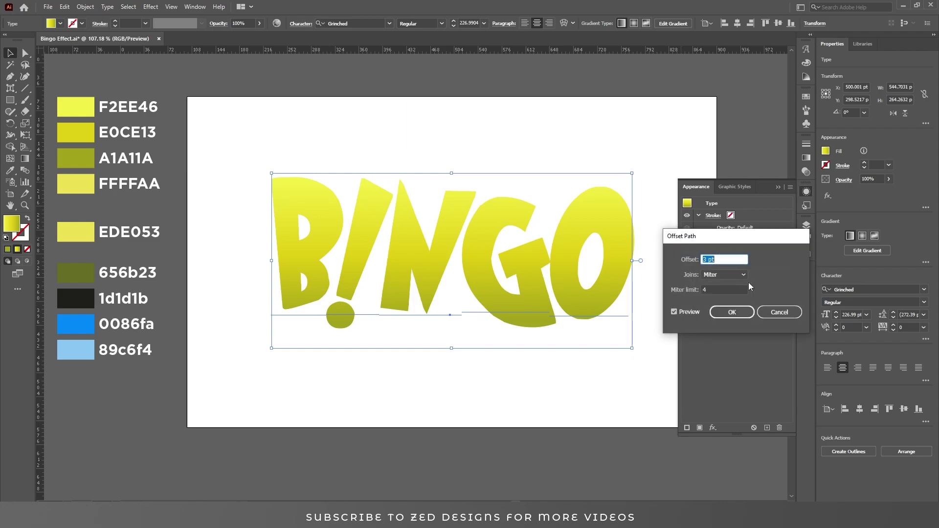
pyautogui.press('Down')
pyautogui.press('Down')
pyautogui.press('Down')
pyautogui.press('Down')
pyautogui.press('Down')
pyautogui.press('Down')
pyautogui.press('Down')
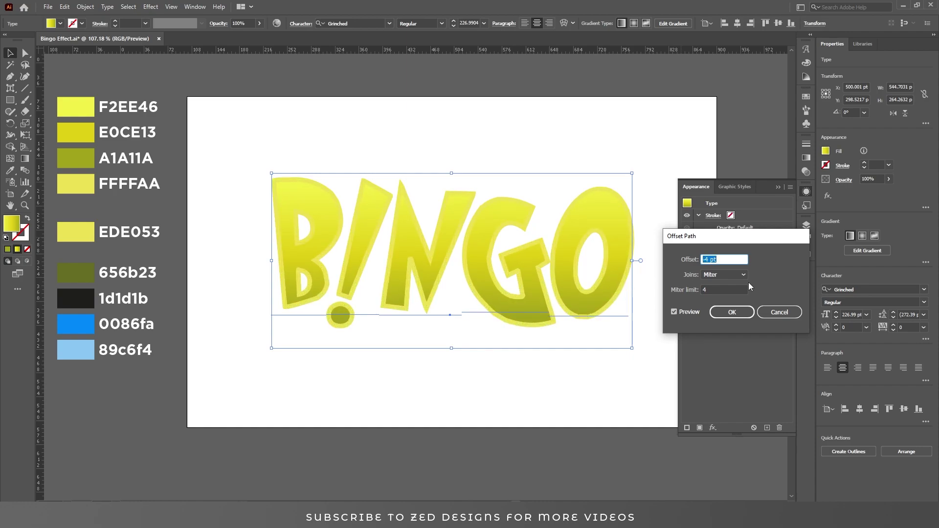
pyautogui.click(735, 312)
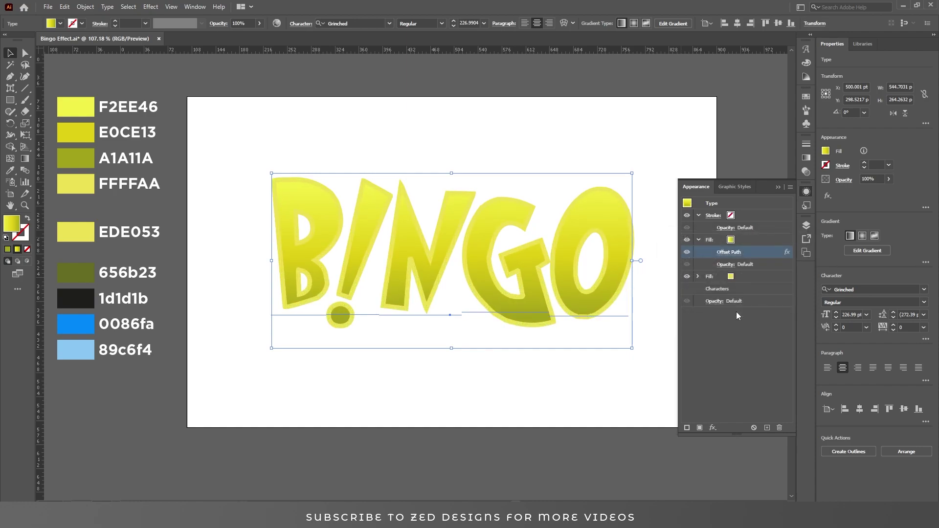
# Duplicate the gradient fill and set the lower copy's Offset Path to -2 pt
pyautogui.click(699, 241)
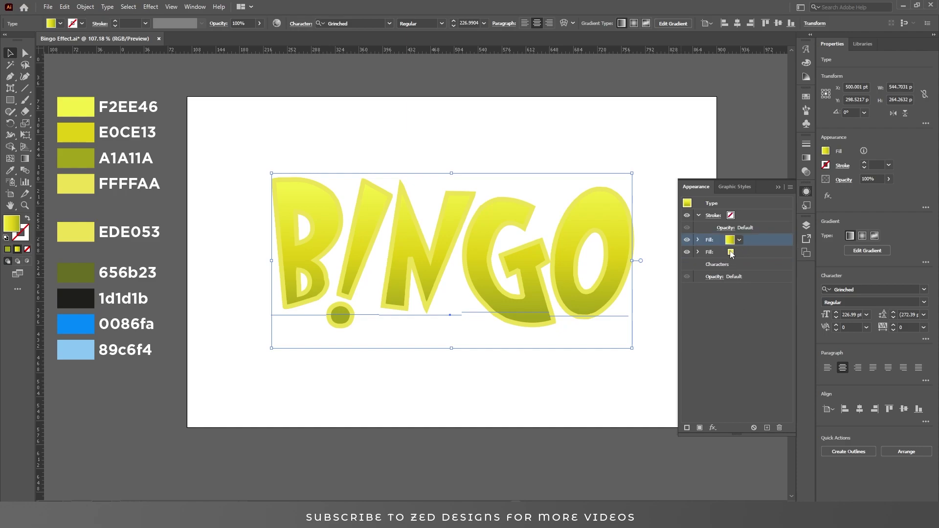
pyautogui.click(767, 427)
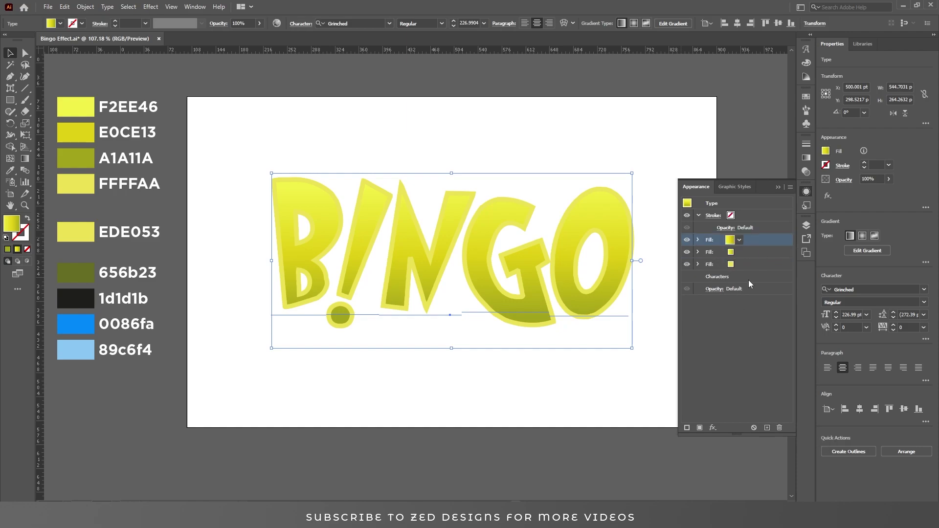
pyautogui.click(750, 250)
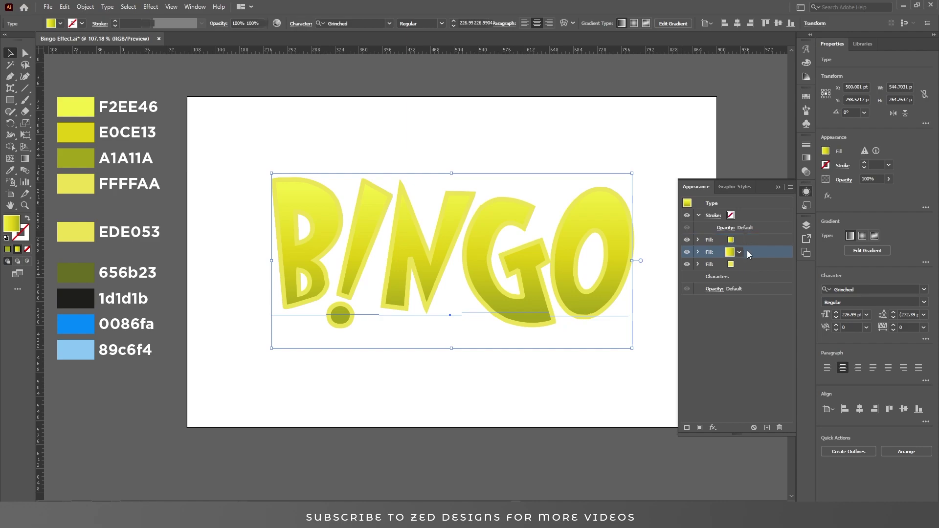
pyautogui.click(698, 252)
pyautogui.click(724, 266)
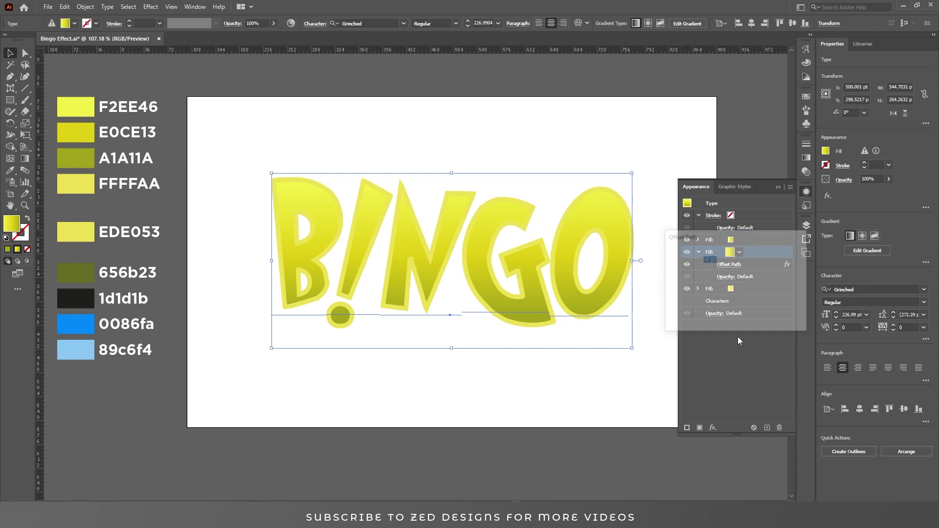
pyautogui.press('Up')
pyautogui.press('Up')
pyautogui.press('Up')
pyautogui.press('Up')
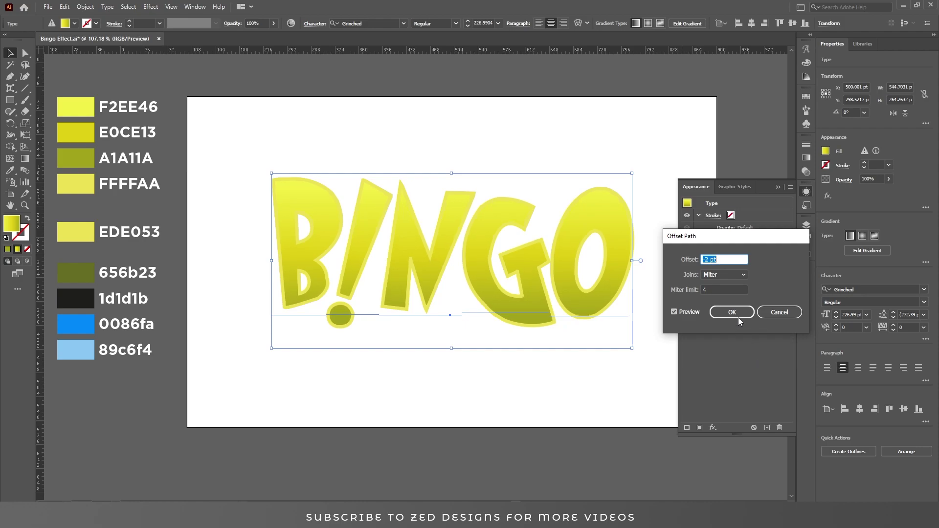
pyautogui.click(738, 314)
# Add a Transform effect to the top gradient fill that moves it -3 pt horizontally and 2 pt vertically
pyautogui.click(742, 242)
pyautogui.click(700, 251)
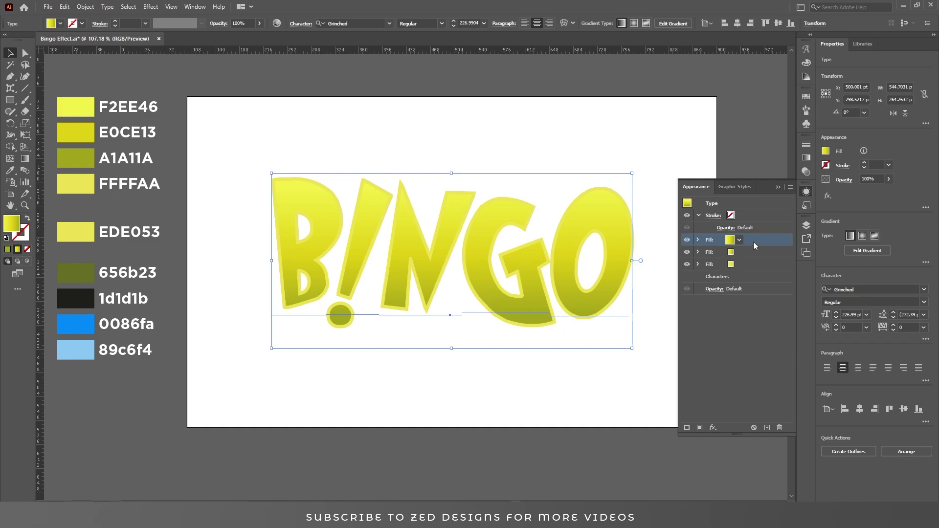
pyautogui.click(713, 430)
pyautogui.moveTo(761, 230)
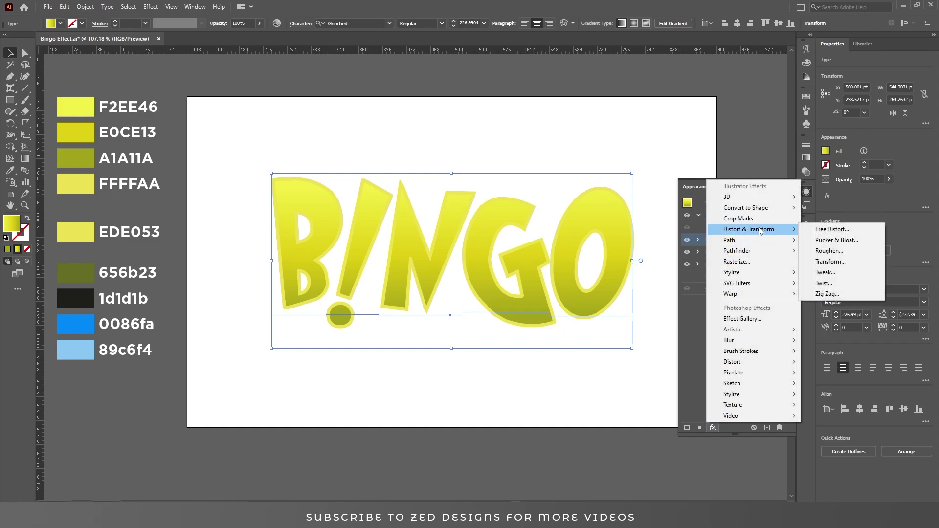
pyautogui.click(833, 263)
pyautogui.press('Tab')
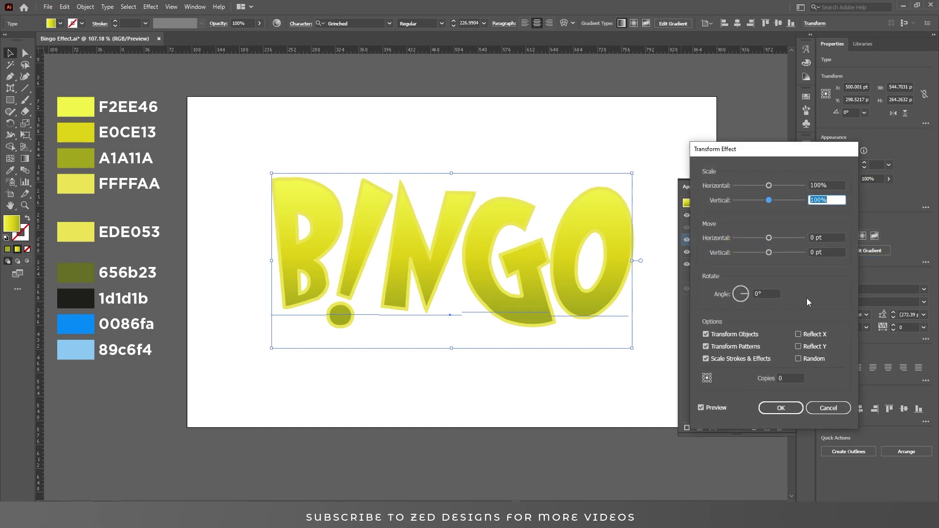
pyautogui.press('Tab')
pyautogui.write('-3')
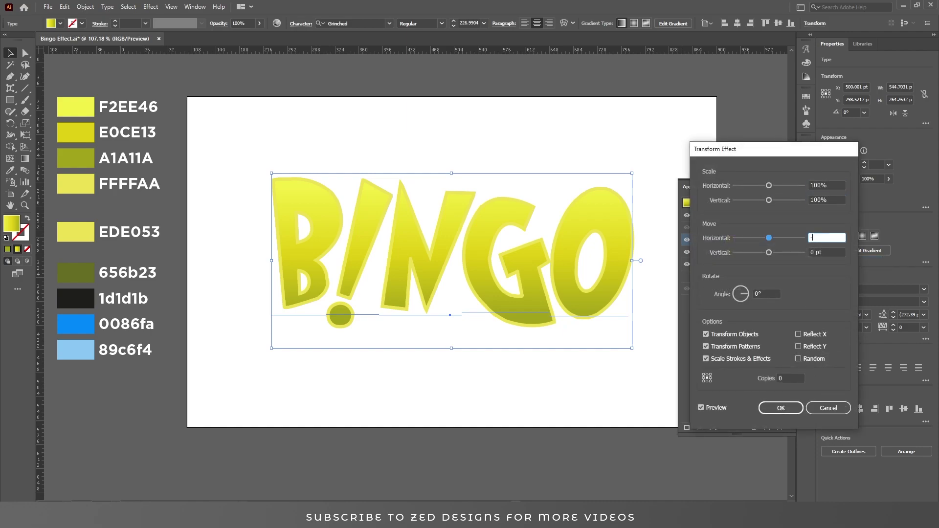
pyautogui.press('Tab')
pyautogui.write('2')
pyautogui.press('Tab')
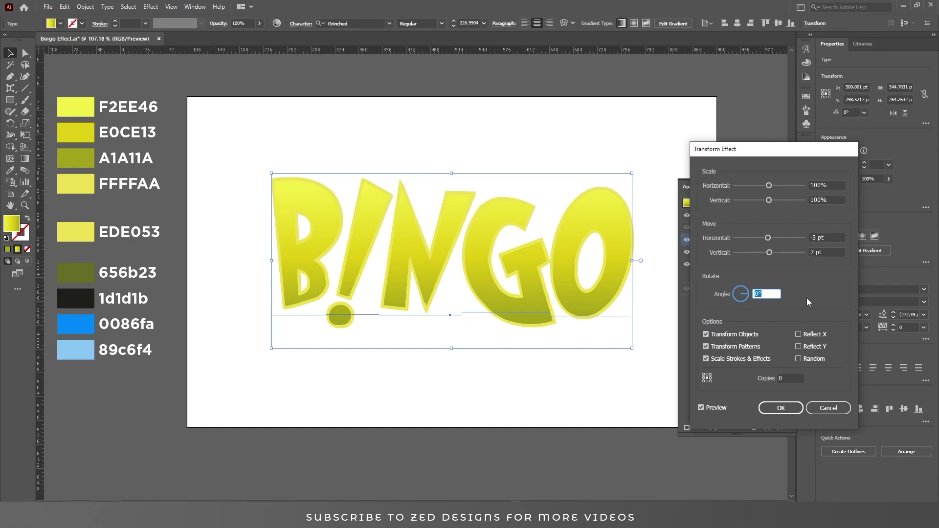
pyautogui.click(780, 409)
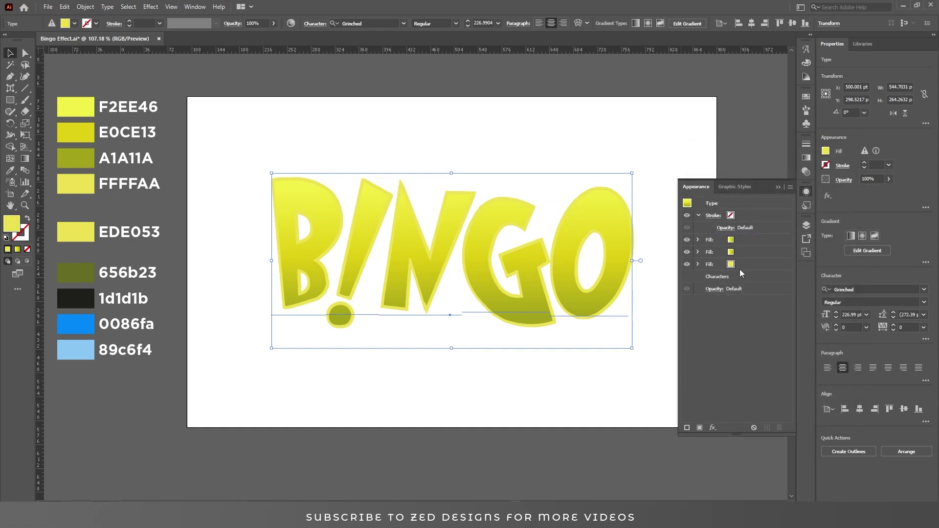
# Add a Transform effect to the second gradient fill that moves it 2 pt horizontally
pyautogui.click(750, 253)
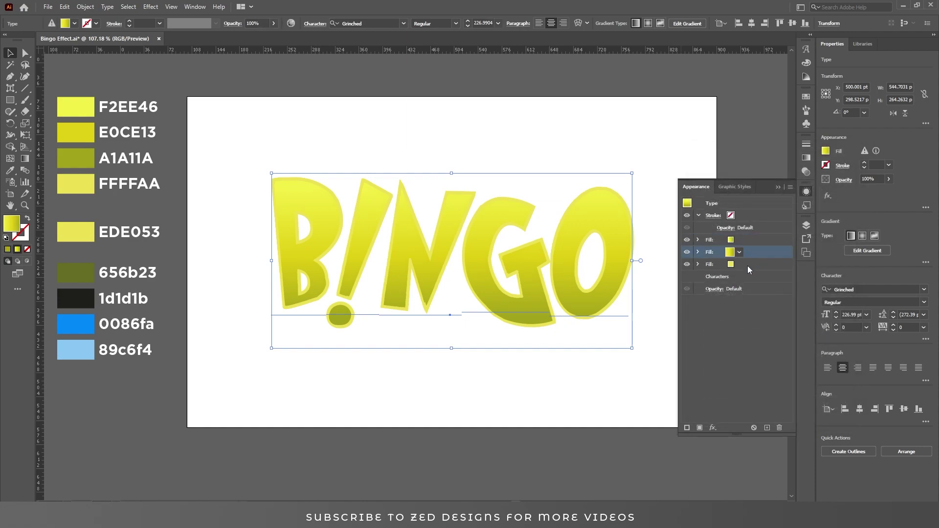
pyautogui.click(713, 428)
pyautogui.moveTo(765, 230)
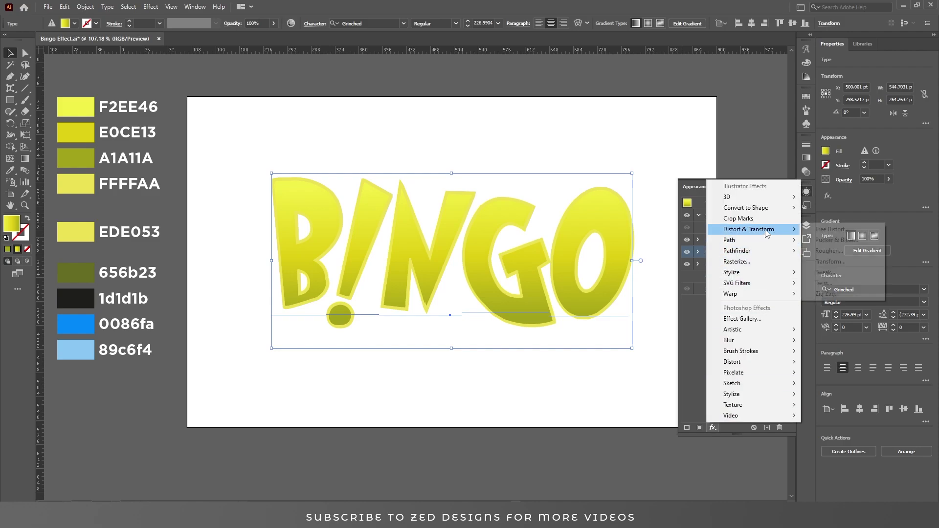
pyautogui.click(846, 262)
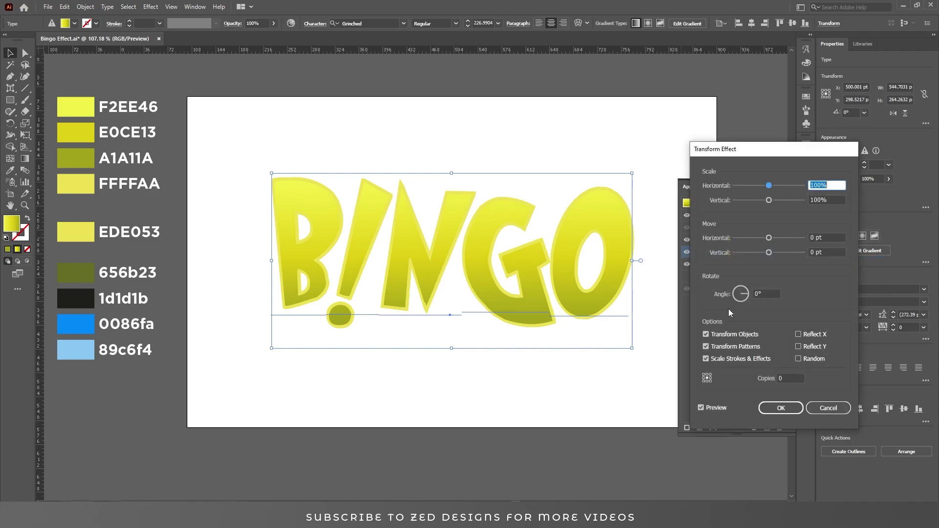
pyautogui.write('2')
pyautogui.press('Tab')
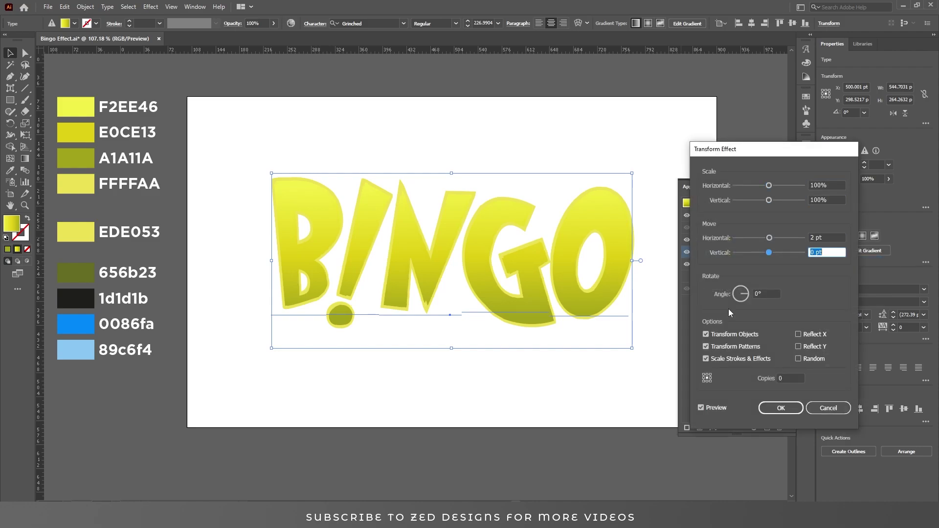
pyautogui.click(779, 410)
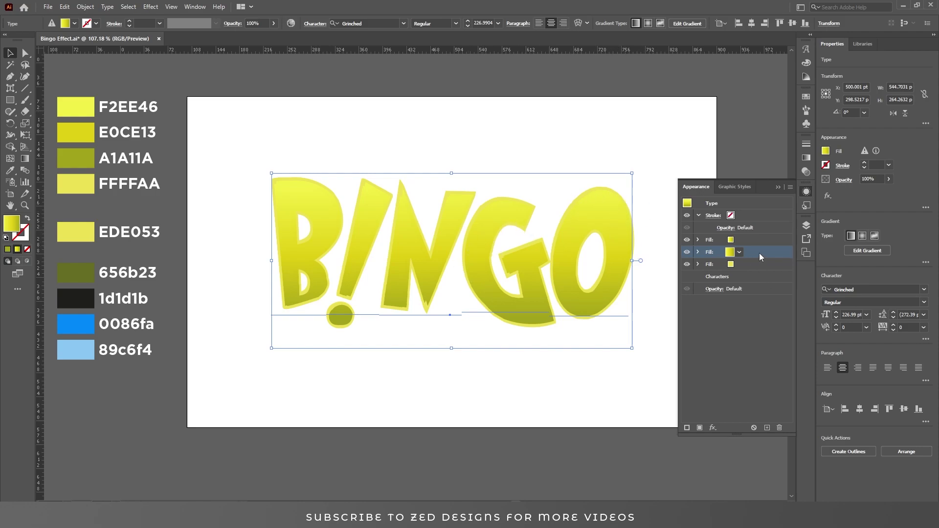
# Set the starting colour stop of the second fill's gradient to FFFFAA
pyautogui.click(806, 160)
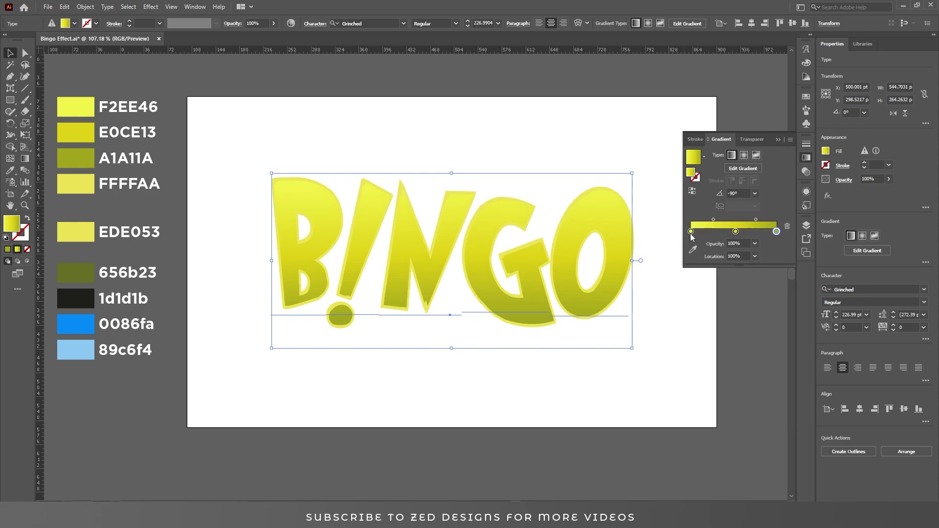
pyautogui.click(692, 232)
pyautogui.doubleClick(691, 231)
pyautogui.click(757, 316)
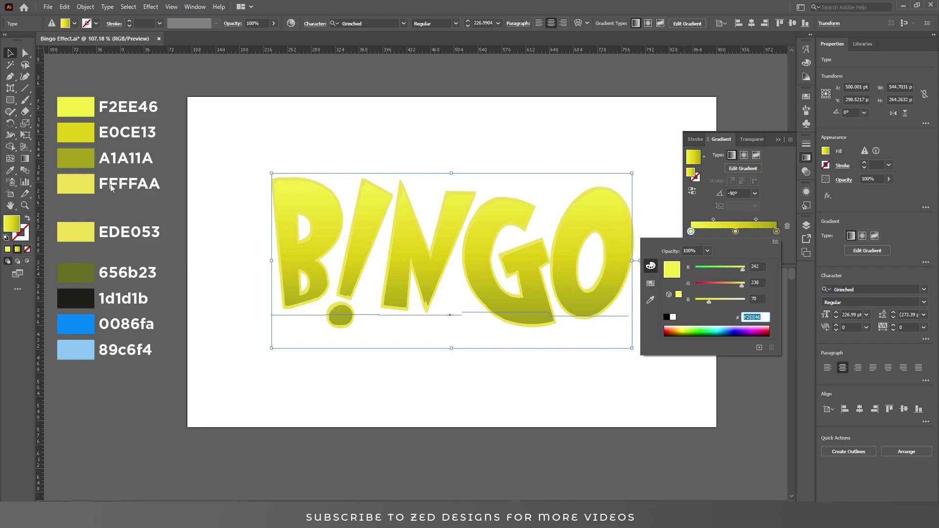
pyautogui.write('FFFFAA')
pyautogui.press('Tab')
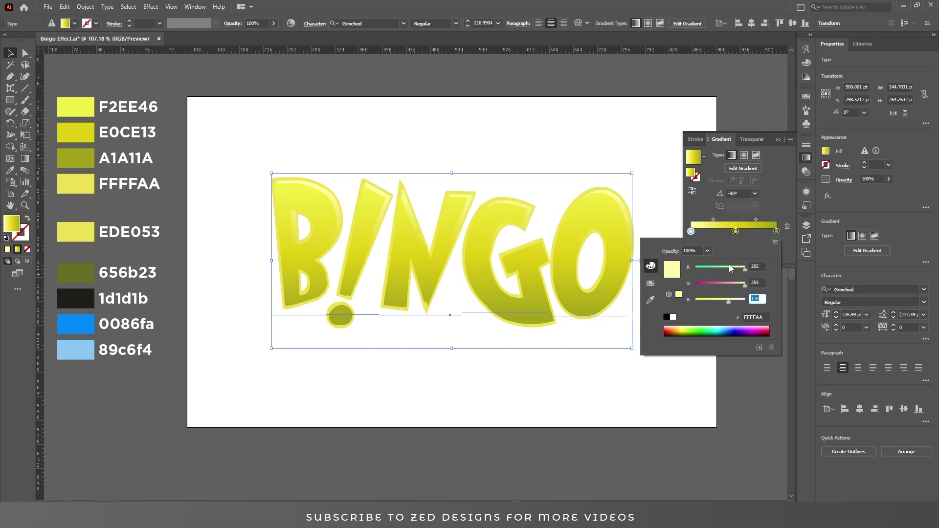
pyautogui.click(781, 202)
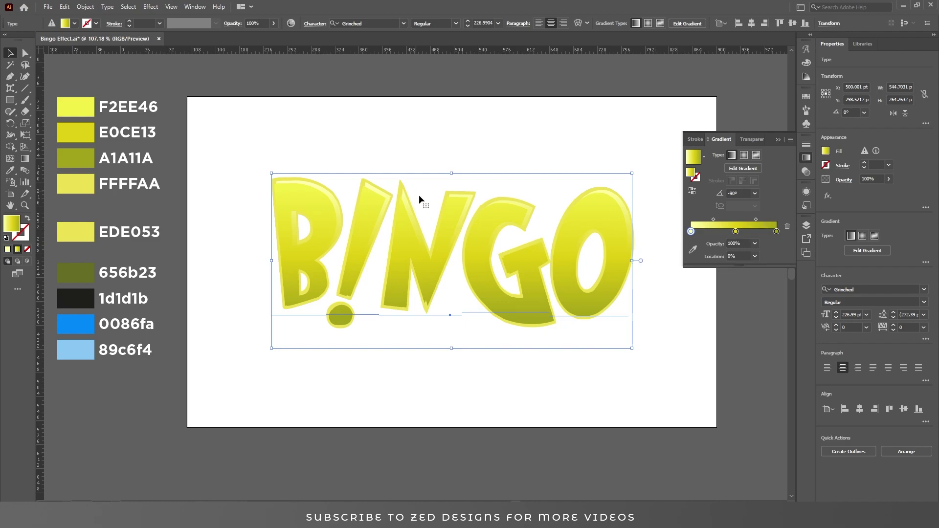
# Reposition the second fill's gradient vertically through the text's centre, from the N's upper edge to a little below the letters
pyautogui.click(808, 192)
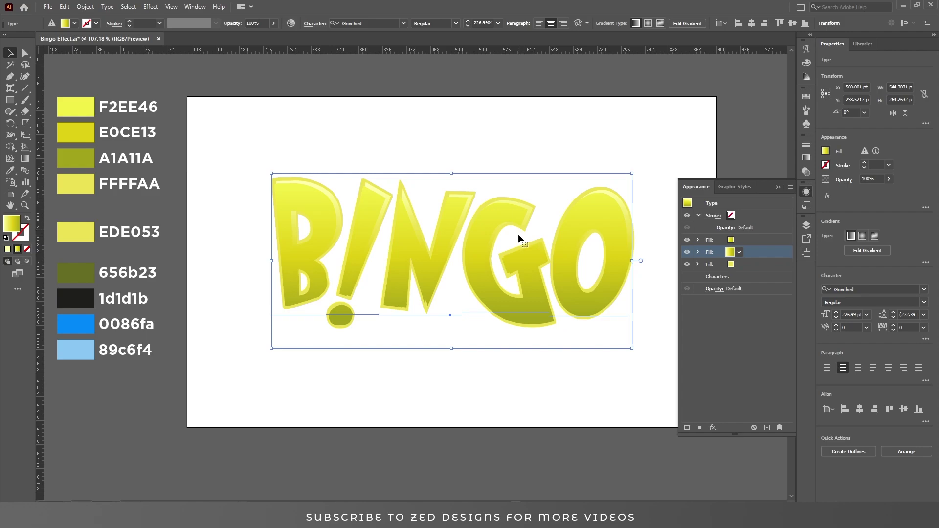
pyautogui.press('g')
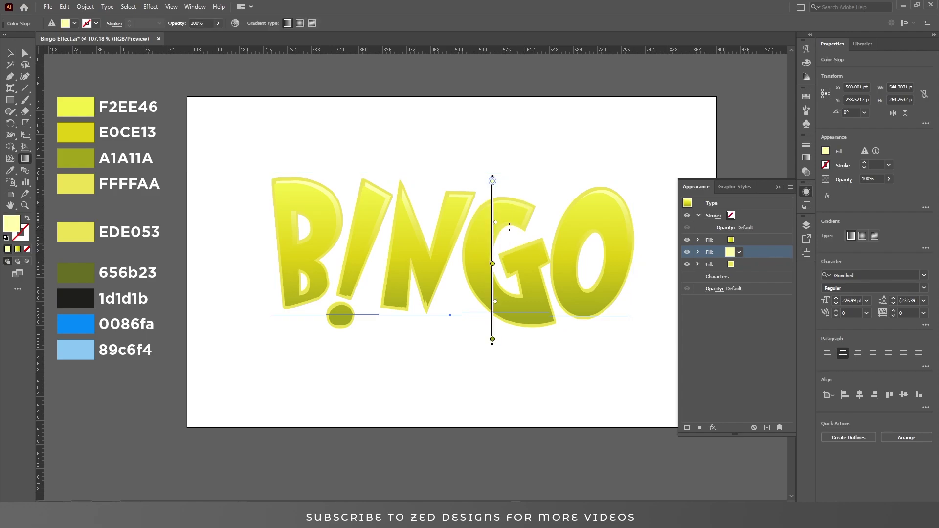
pyautogui.click(496, 230)
pyautogui.moveTo(496, 232); pyautogui.dragTo(496, 231)
pyautogui.moveTo(494, 350)
pyautogui.mouseDown()
pyautogui.moveTo(492, 359)
pyautogui.moveTo(451, 358)
pyautogui.mouseUp()
pyautogui.moveTo(452, 182); pyautogui.dragTo(452, 185)
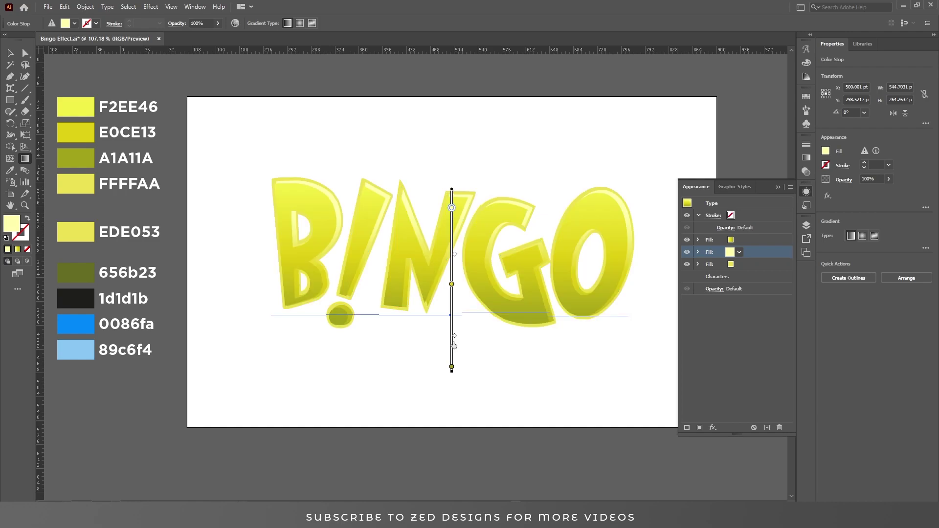
pyautogui.moveTo(454, 371); pyautogui.dragTo(456, 336)
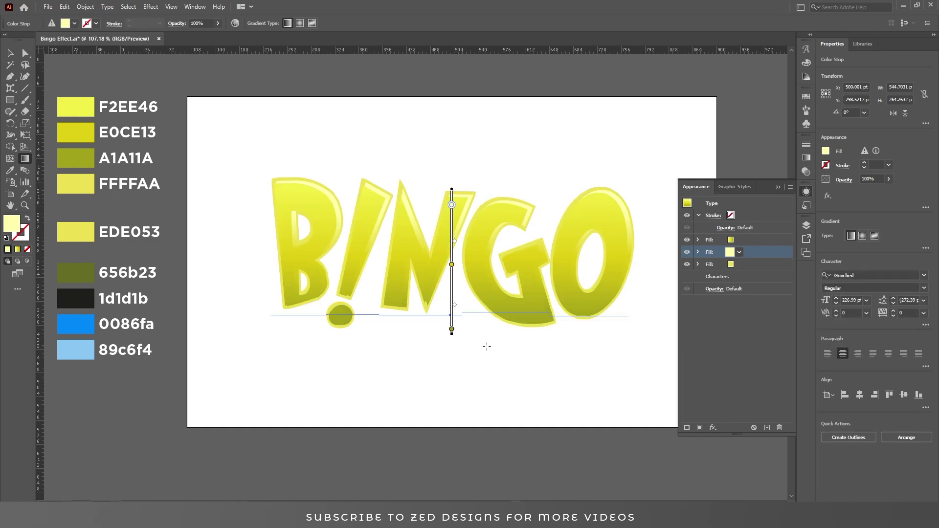
pyautogui.moveTo(453, 339); pyautogui.dragTo(453, 358)
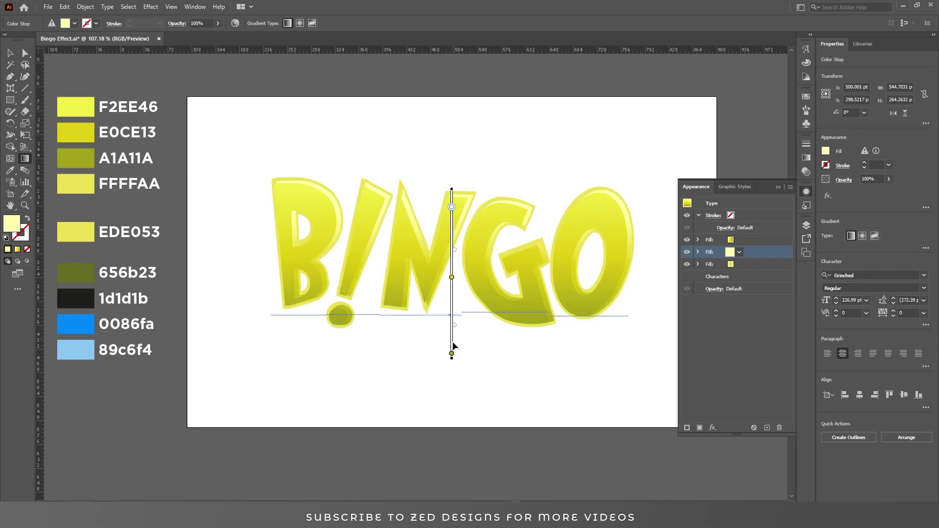
# Shift the midpoint between the gradient's middle and end stops slightly upward on the artwork
pyautogui.click(453, 318)
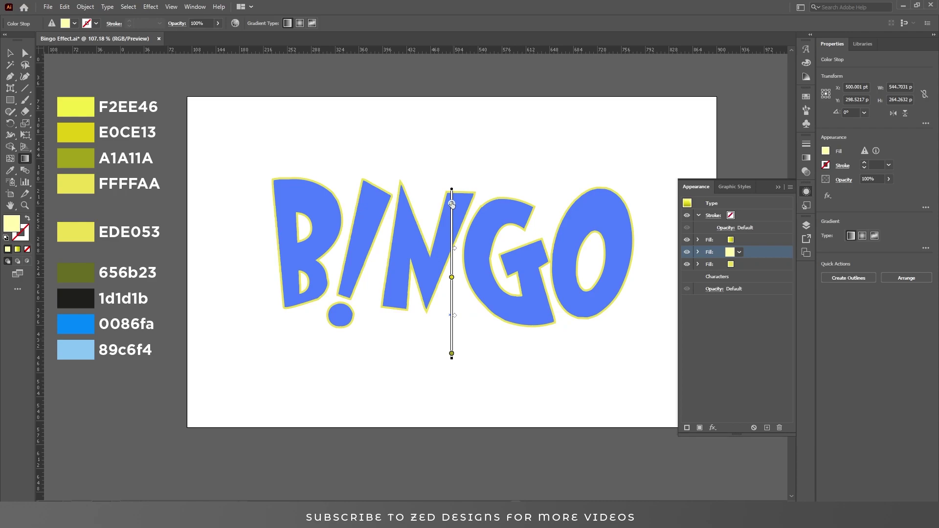
pyautogui.press('v')
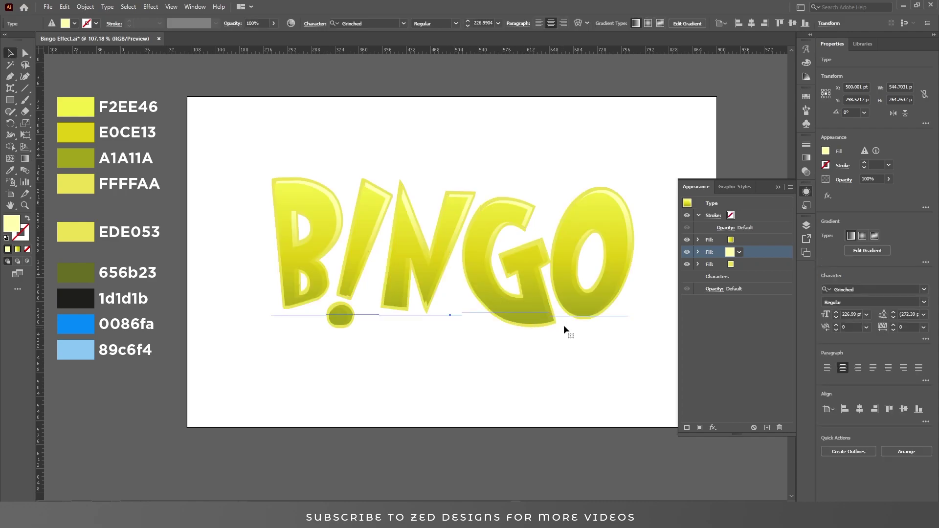
pyautogui.press('g')
pyautogui.click(493, 197)
pyautogui.press('v')
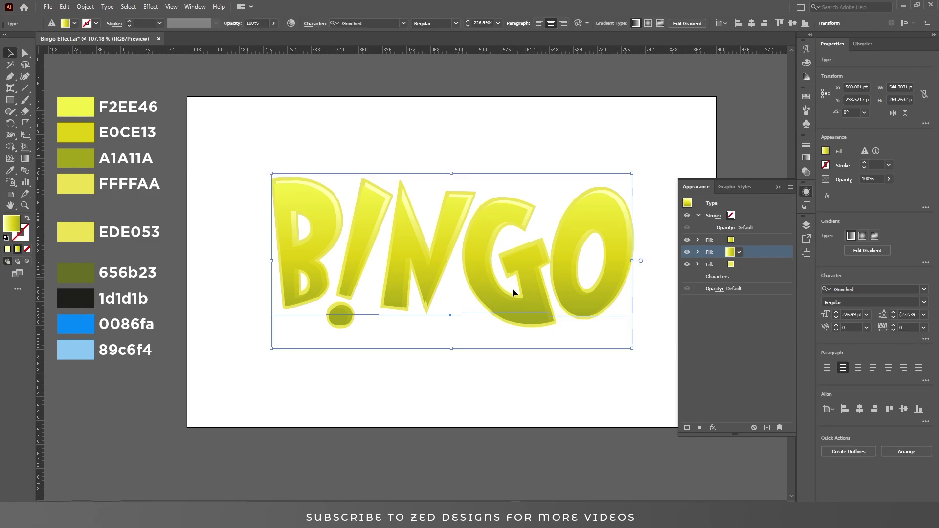
# Duplicate the solid yellow fill beneath the gradient fills and set the lower copy's colour to 656B23
pyautogui.click(758, 267)
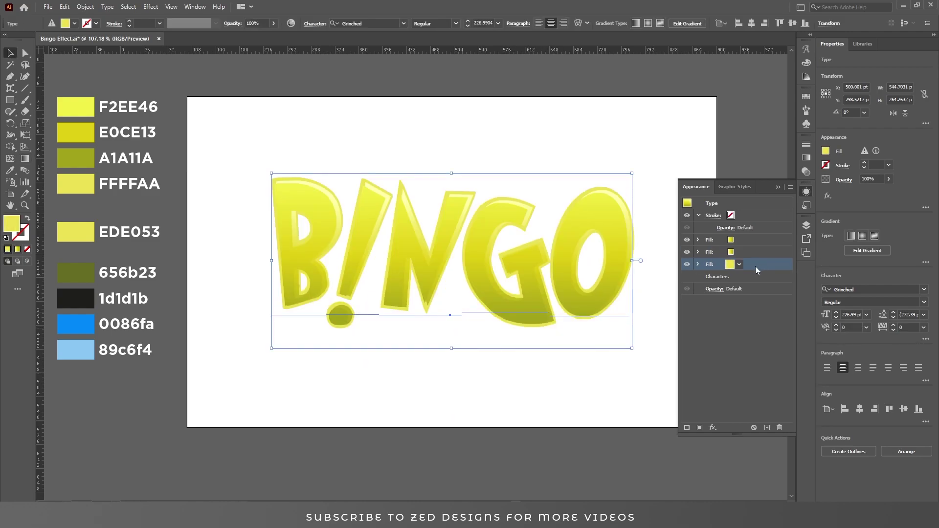
pyautogui.click(767, 427)
pyautogui.click(753, 278)
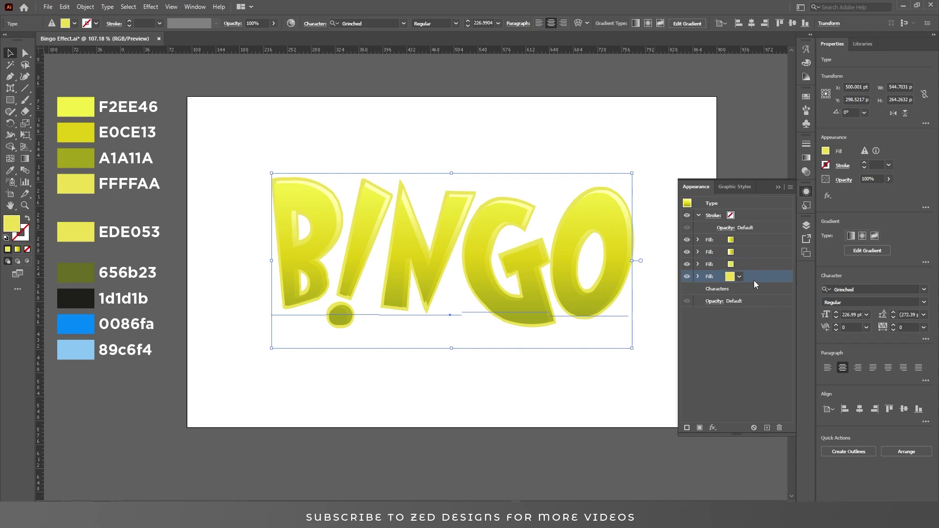
pyautogui.doubleClick(12, 225)
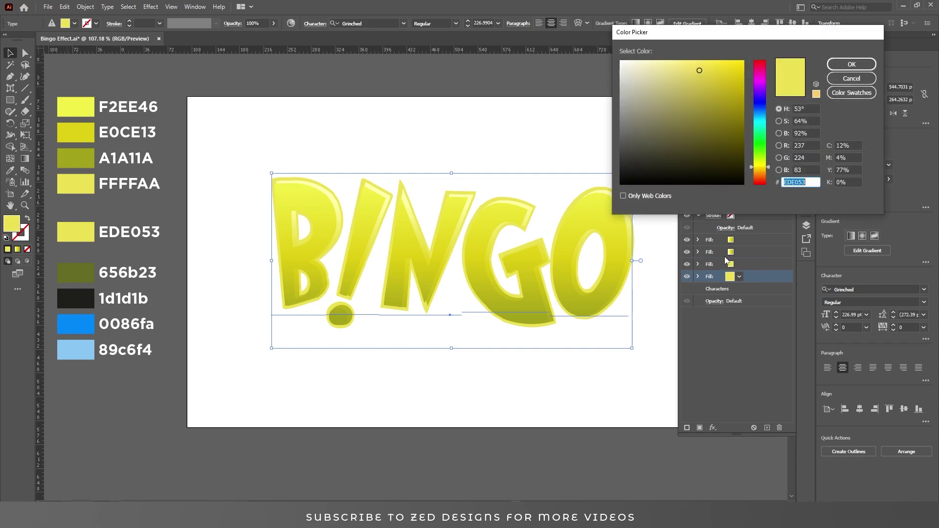
pyautogui.write('656B23')
pyautogui.click(851, 64)
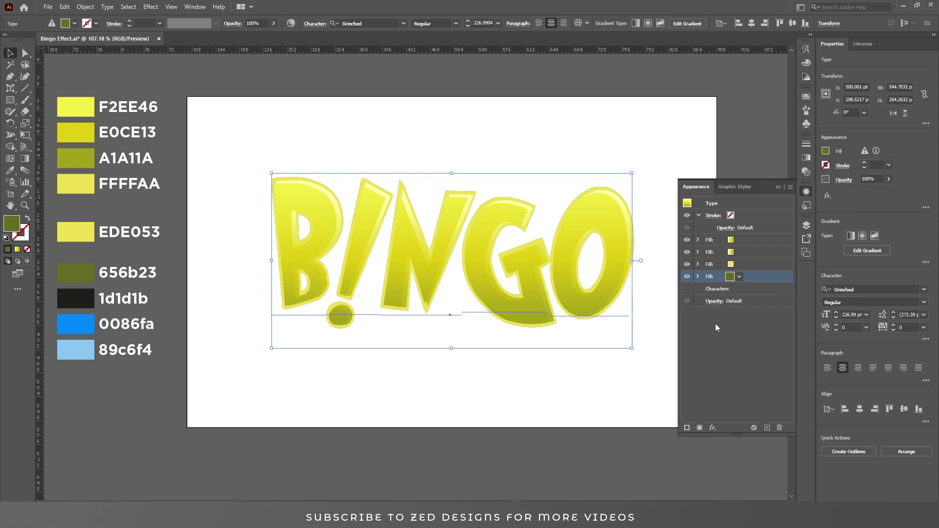
# Set the Offset Path effect of the dark green fill to 6 pt
pyautogui.click(698, 277)
pyautogui.click(727, 289)
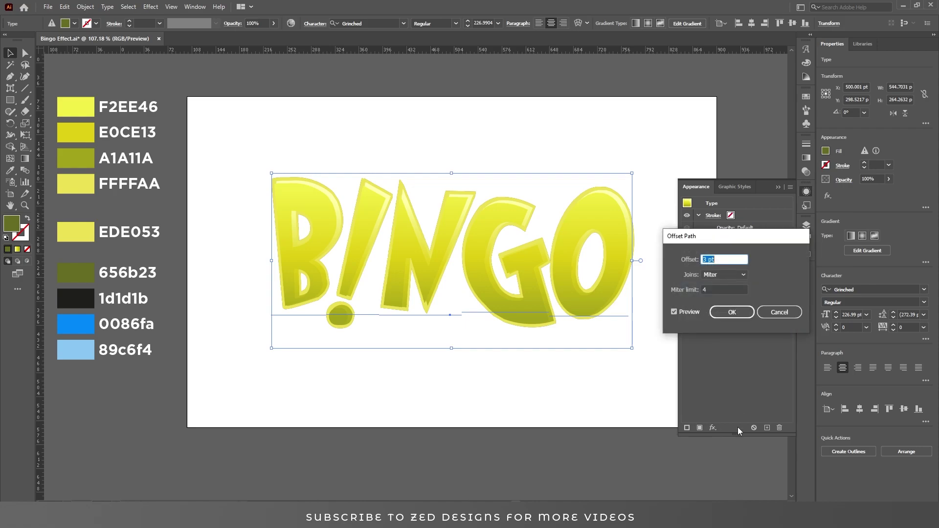
pyautogui.press('Up')
pyautogui.press('Up')
pyautogui.press('Up')
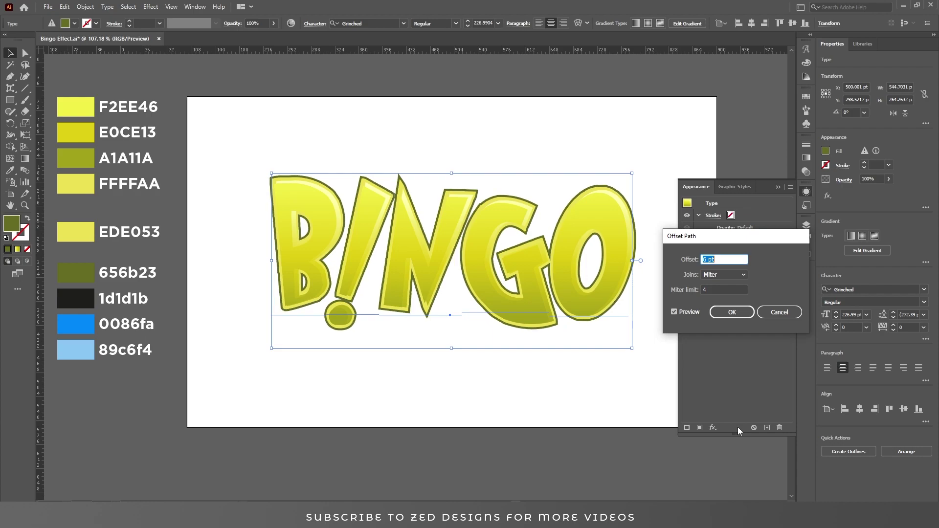
pyautogui.click(733, 312)
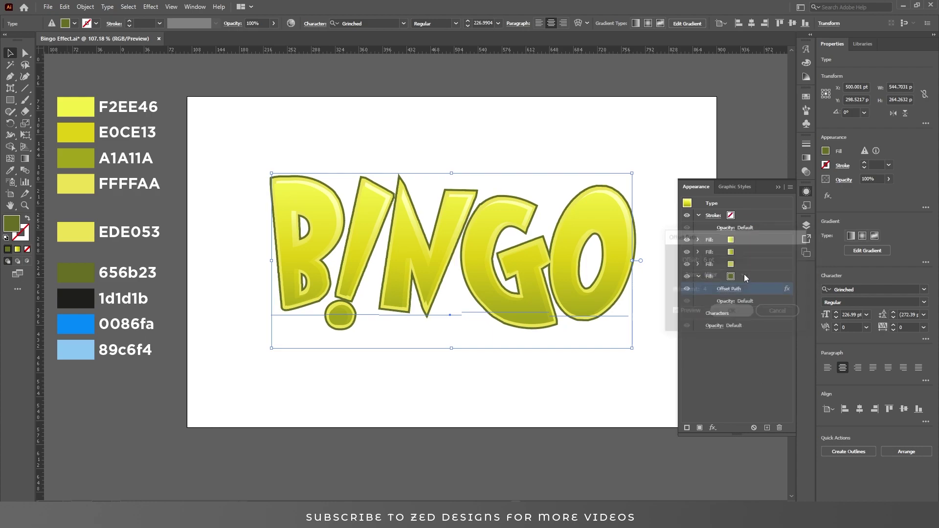
pyautogui.click(699, 277)
# Duplicate the dark green fill and add a Transform effect to the lower copy, moving it 2 pt horizontally and 2 pt vertically
pyautogui.click(767, 427)
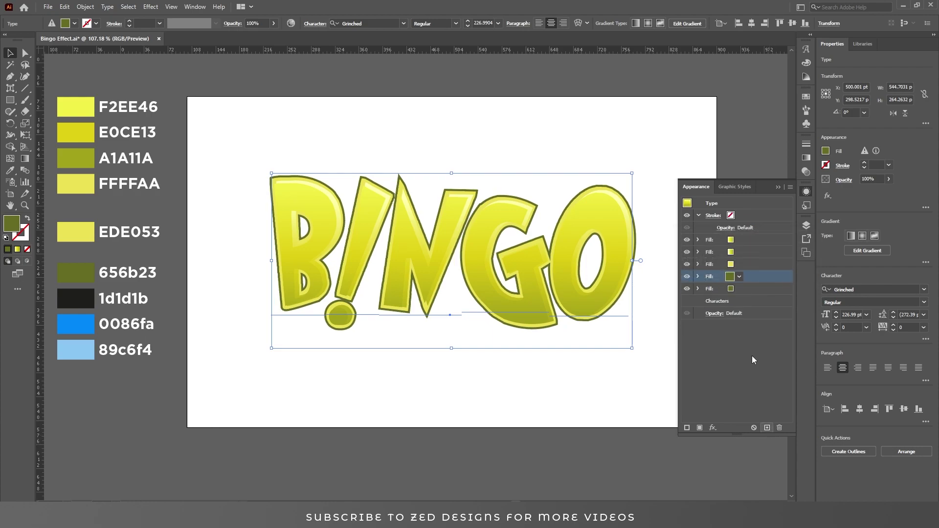
pyautogui.click(748, 291)
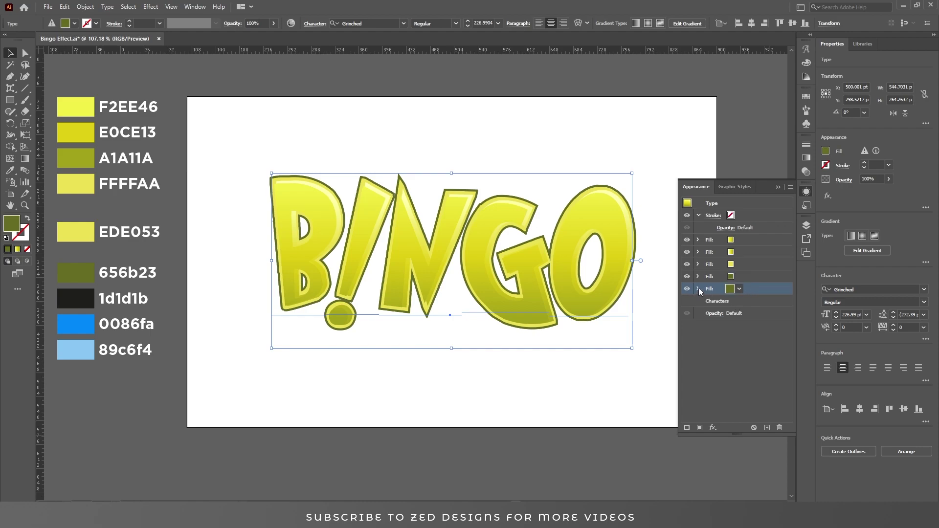
pyautogui.click(712, 428)
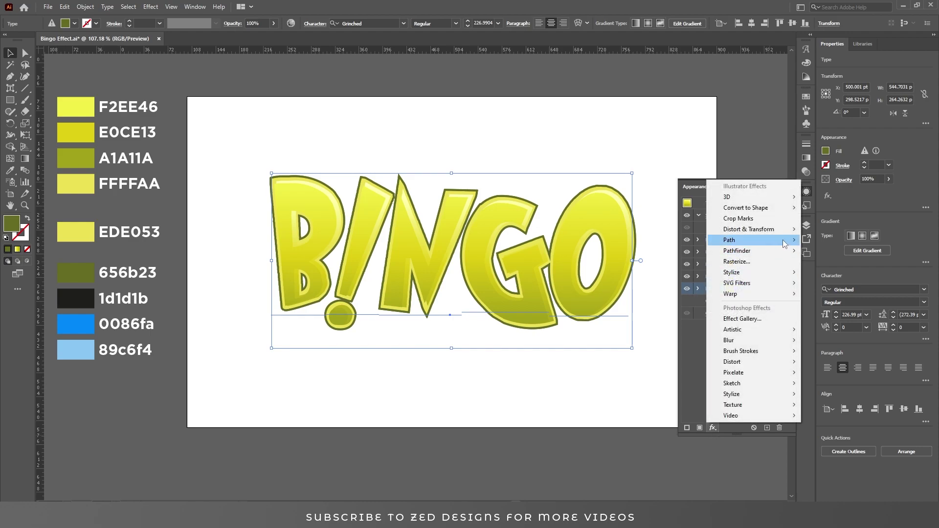
pyautogui.moveTo(782, 229)
pyautogui.click(830, 262)
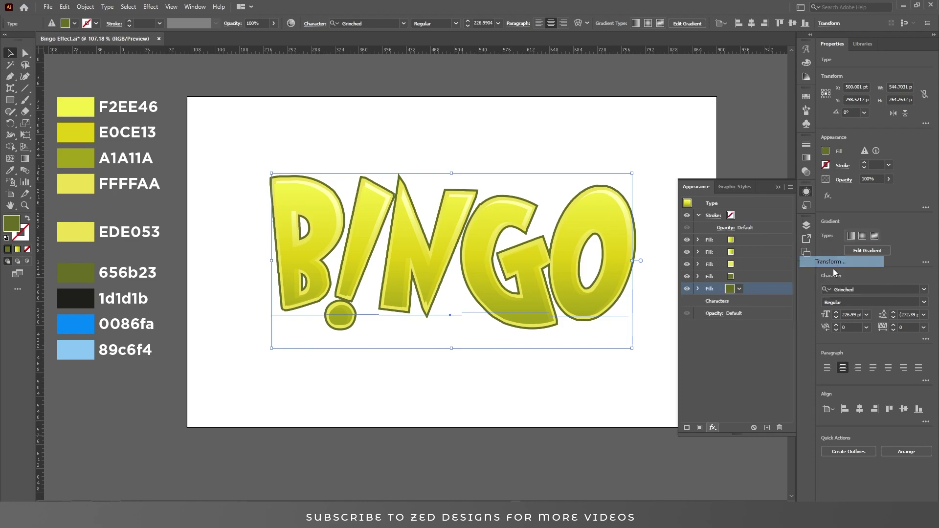
pyautogui.press('Tab')
pyautogui.press('Tab')
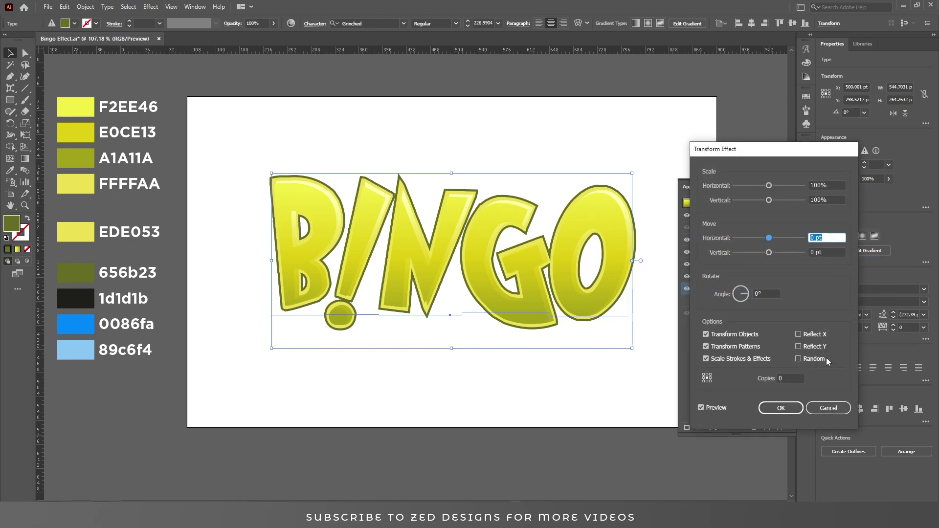
pyautogui.write('2')
pyautogui.press('Tab')
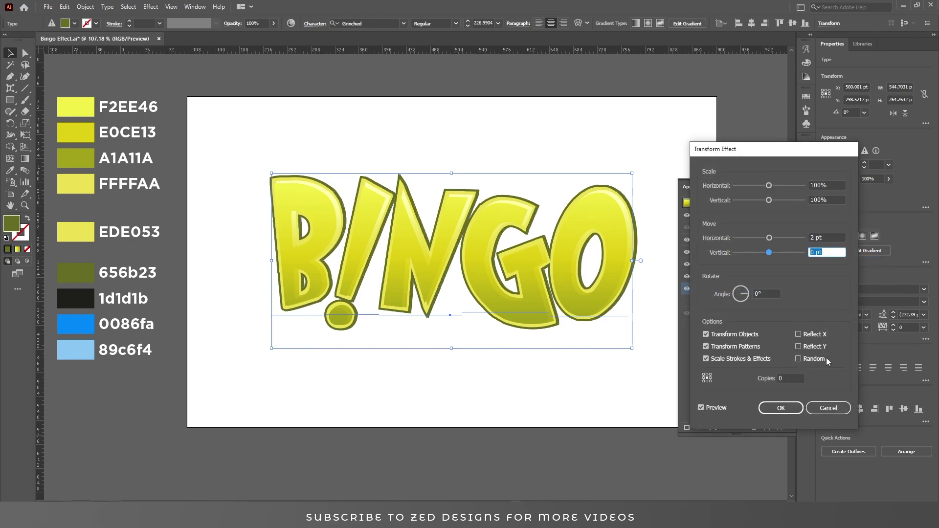
pyautogui.write('2')
pyautogui.press('Tab')
pyautogui.click(777, 408)
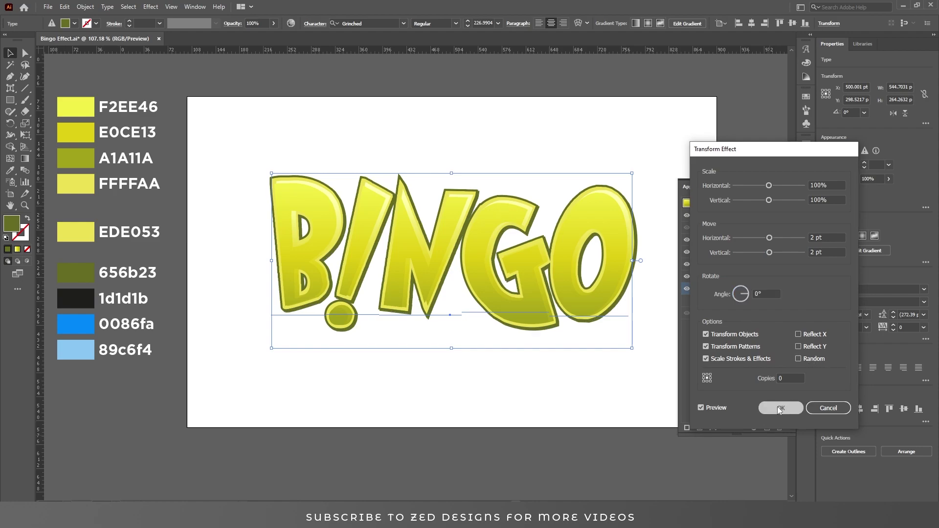
# Set the black fill's Transform effect to move it 7 pt horizontally and 7 pt vertically
pyautogui.click(752, 266)
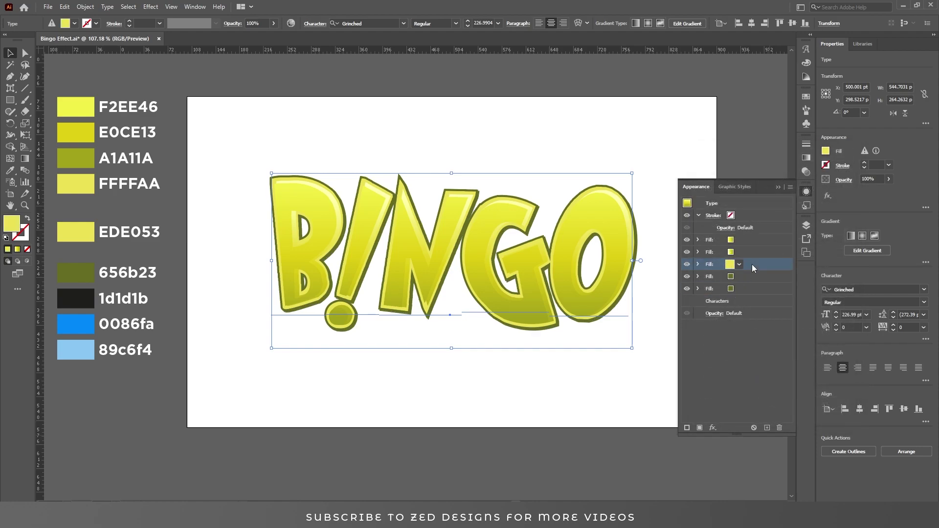
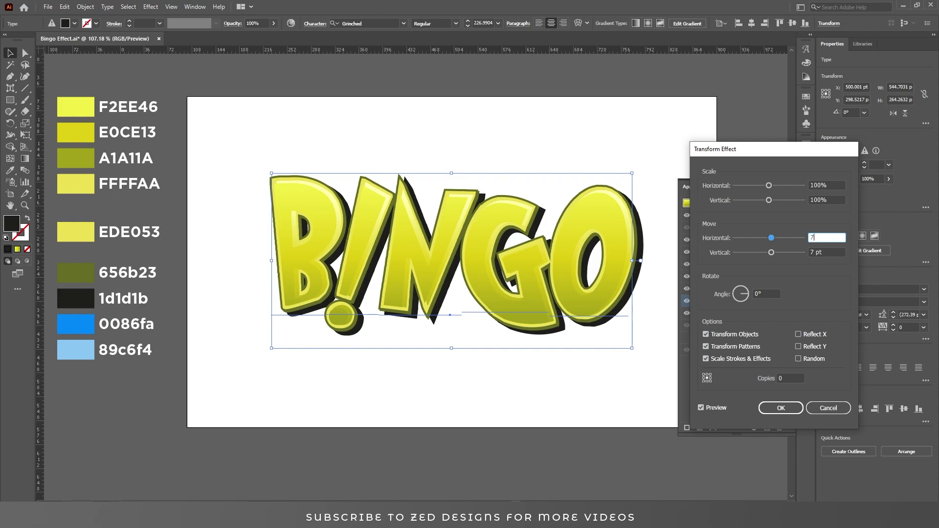
pyautogui.press('Tab')
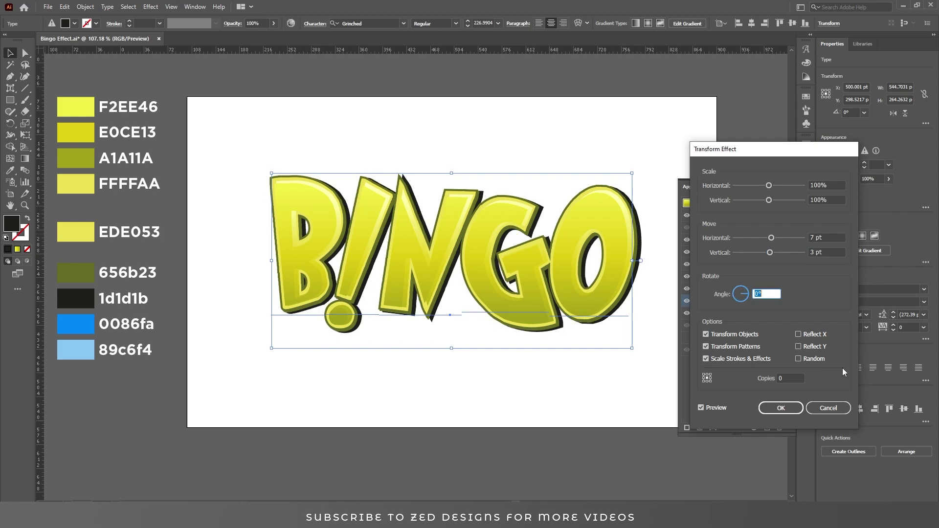
pyautogui.hotkey('shift', 'Tab')
pyautogui.write('7')
pyautogui.press('Tab')
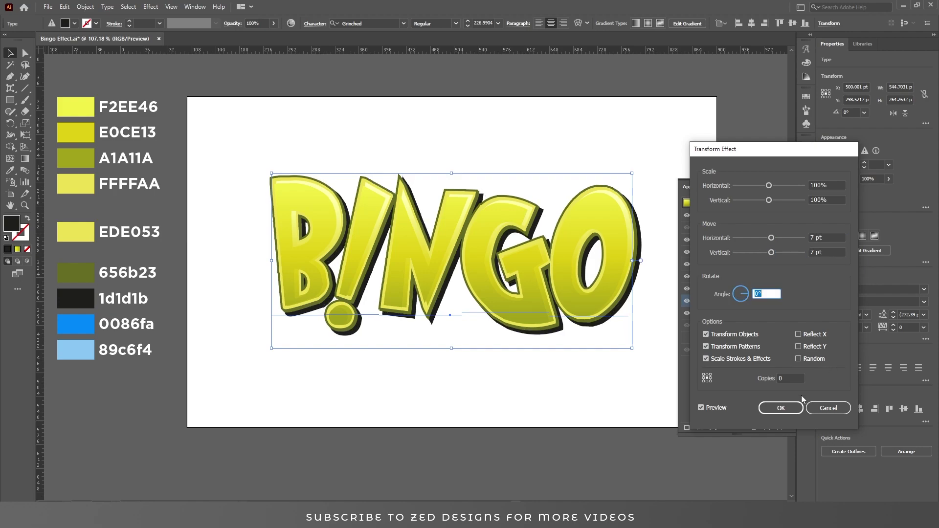
pyautogui.click(784, 410)
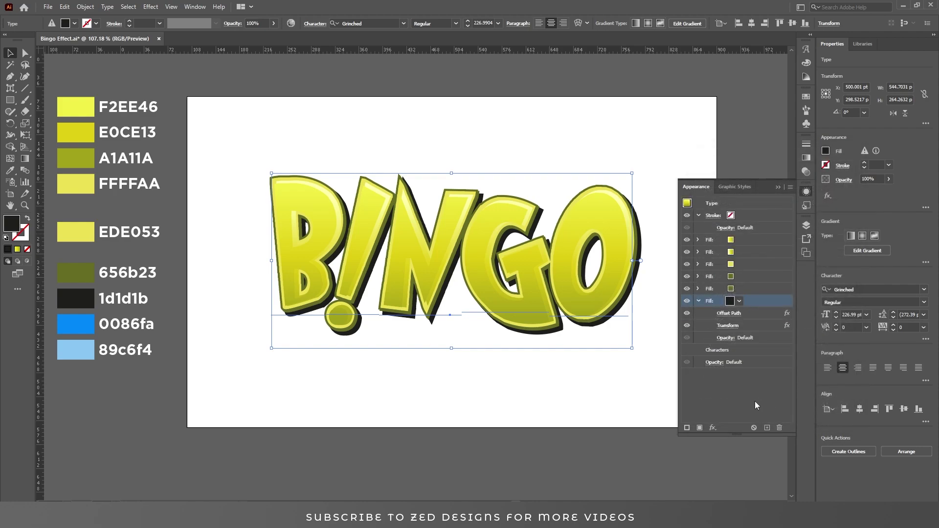
pyautogui.click(698, 301)
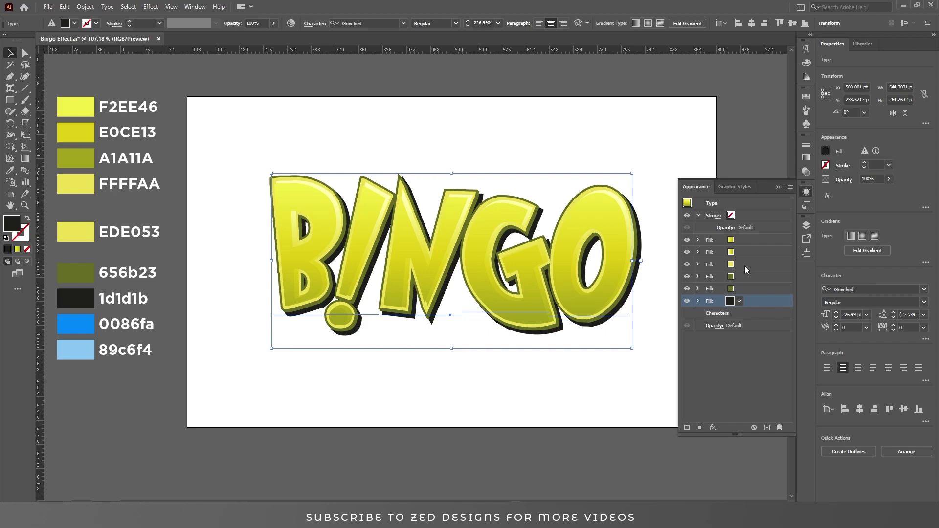
# Duplicate the solid yellow fill and move the copy beneath the black fill in the stacking order
pyautogui.click(744, 266)
pyautogui.click(767, 428)
pyautogui.click(749, 277)
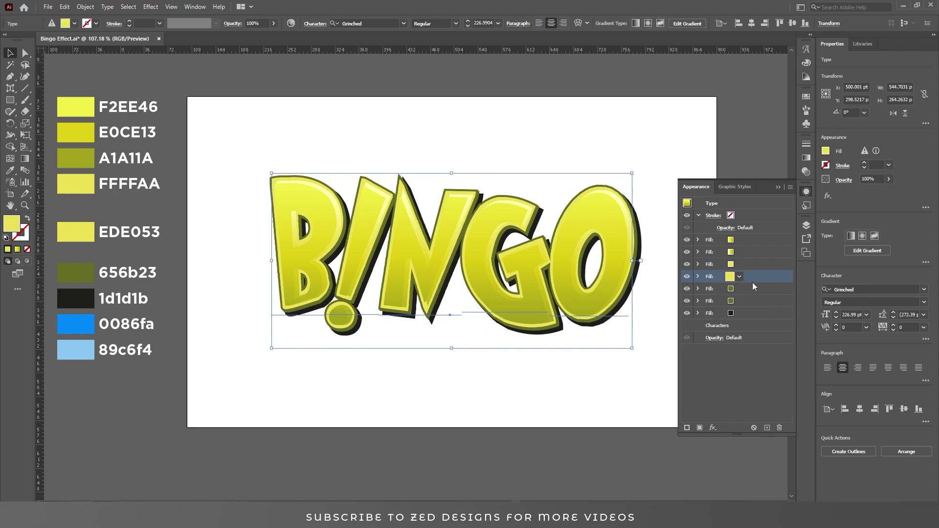
pyautogui.moveTo(753, 278); pyautogui.dragTo(747, 319)
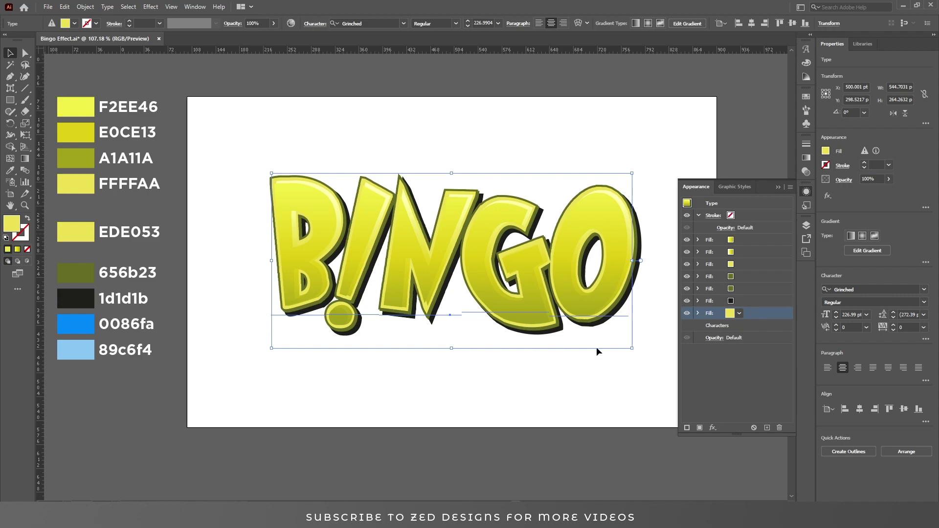
# Set the colour of the lowest fill to 0086FA
pyautogui.doubleClick(8, 228)
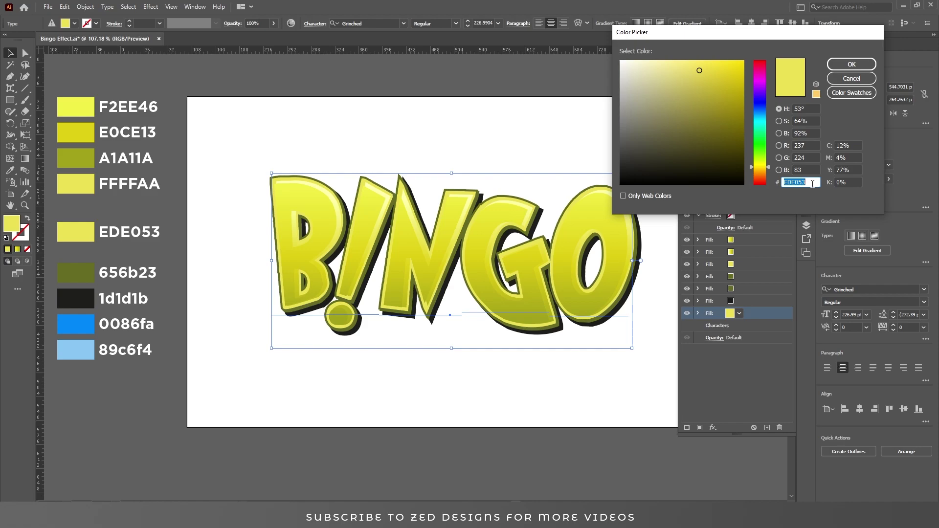
pyautogui.write('0086fa')
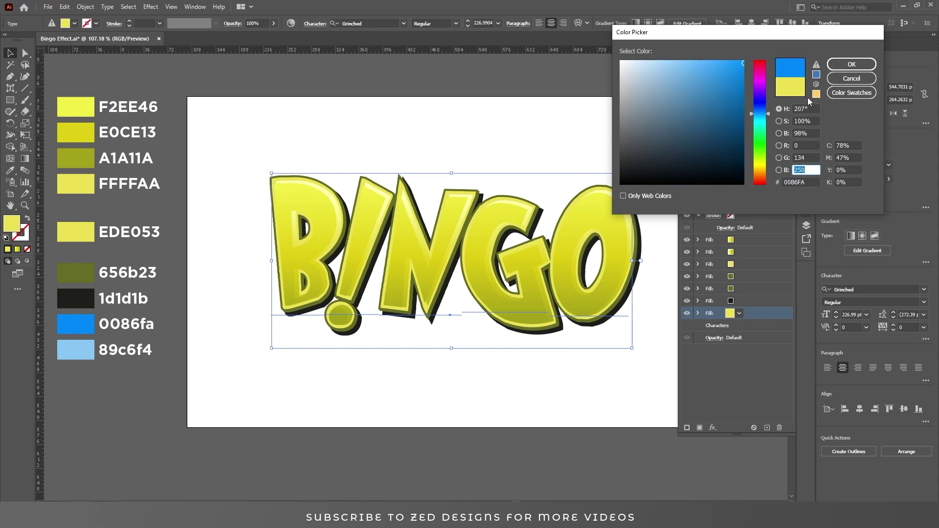
pyautogui.click(852, 64)
# Set the Offset Path effect of the blue fill to 21 pt
pyautogui.click(698, 313)
pyautogui.hotkey('ctrl', 'shift', 'alt', 'e')
pyautogui.press('Up')
pyautogui.press('Up')
pyautogui.press('Up')
pyautogui.press('Up')
pyautogui.press('Up')
pyautogui.press('Up')
pyautogui.press('Up')
pyautogui.press('Up')
pyautogui.press('Up')
pyautogui.press('Up')
pyautogui.press('Up')
pyautogui.press('Up')
pyautogui.press('Up')
pyautogui.press('Up')
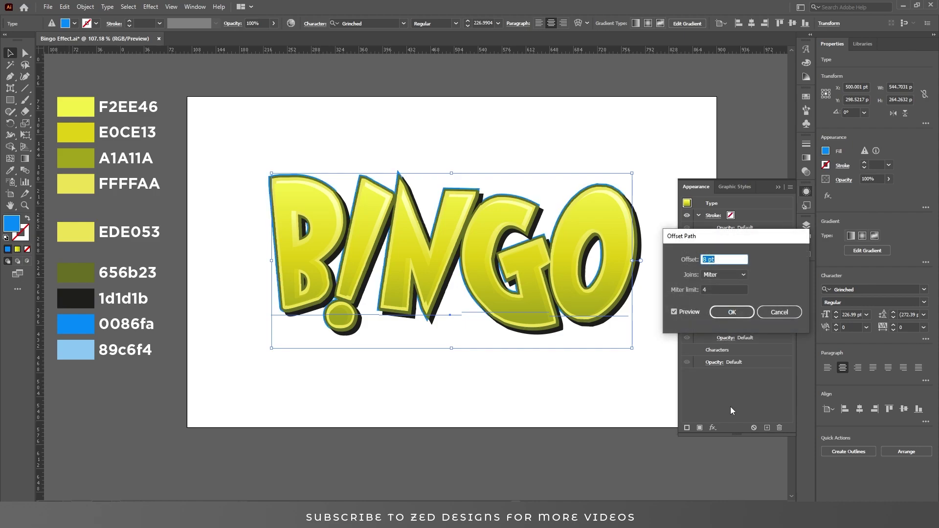
pyautogui.press('Up')
pyautogui.press('Up')
pyautogui.press('Up')
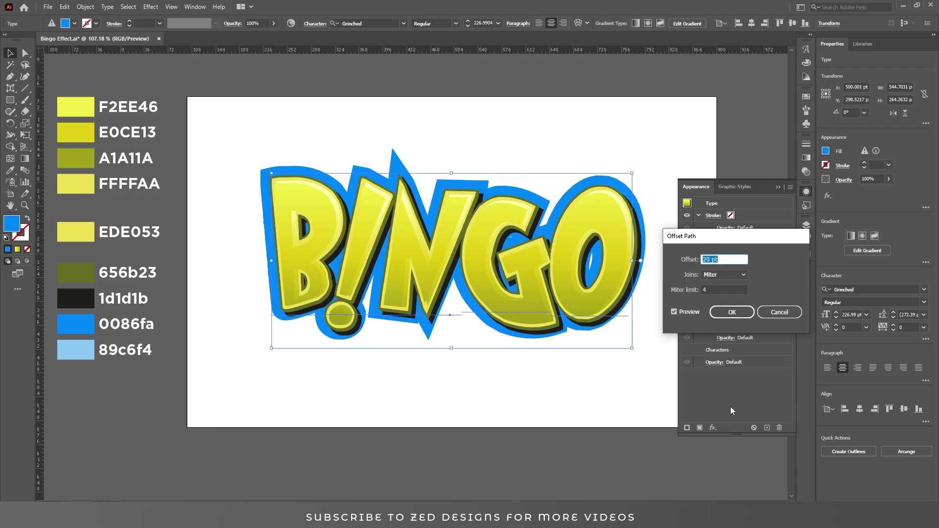
pyautogui.click(727, 315)
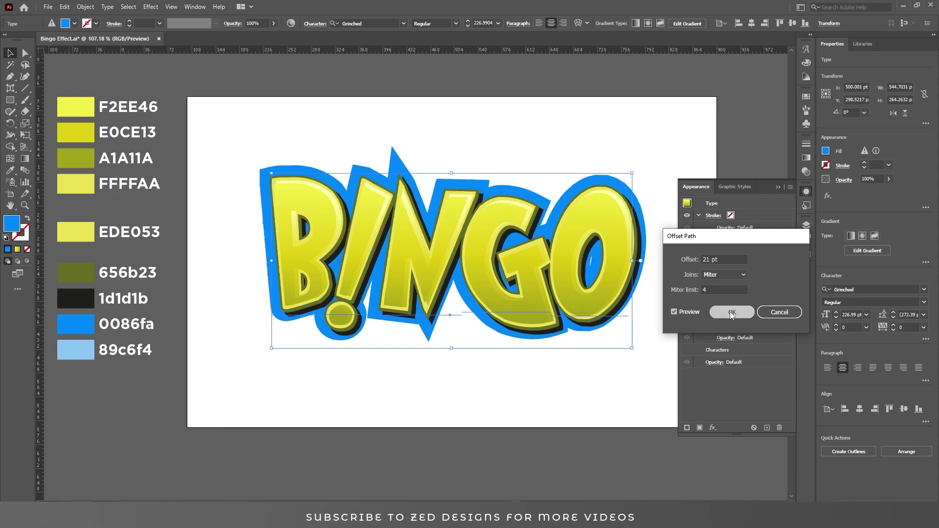
# Add a Transform effect to the blue fill that moves it 6 pt horizontally and 5 pt vertically
pyautogui.click(713, 427)
pyautogui.moveTo(748, 234)
pyautogui.click(831, 262)
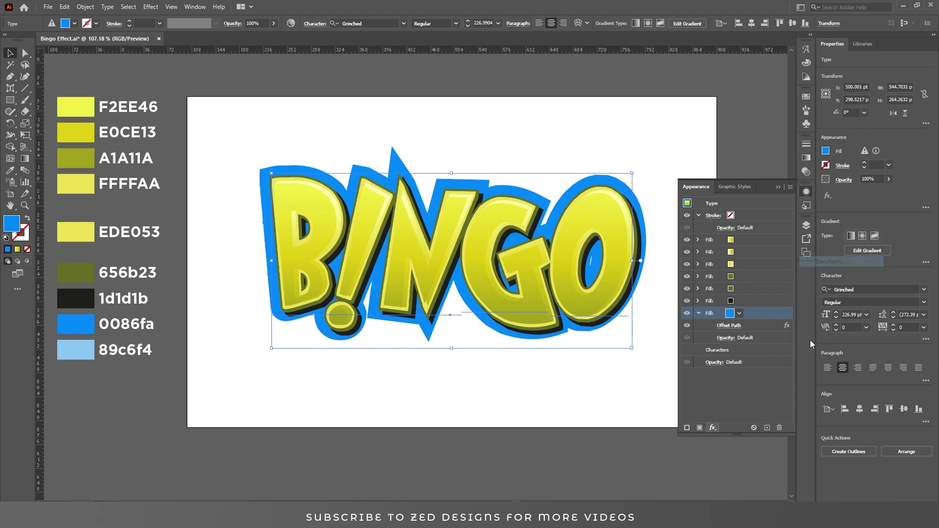
pyautogui.press('Tab')
pyautogui.press('Tab')
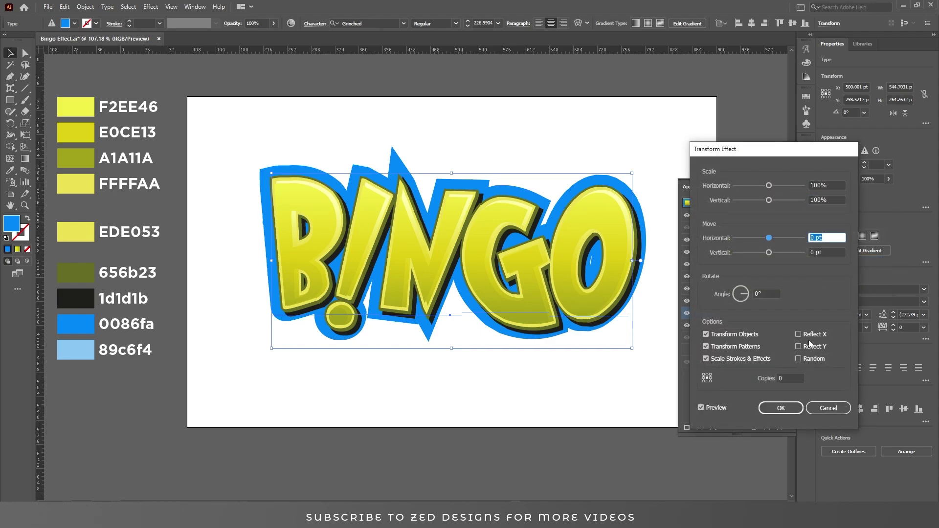
pyautogui.write('7')
pyautogui.press('Tab')
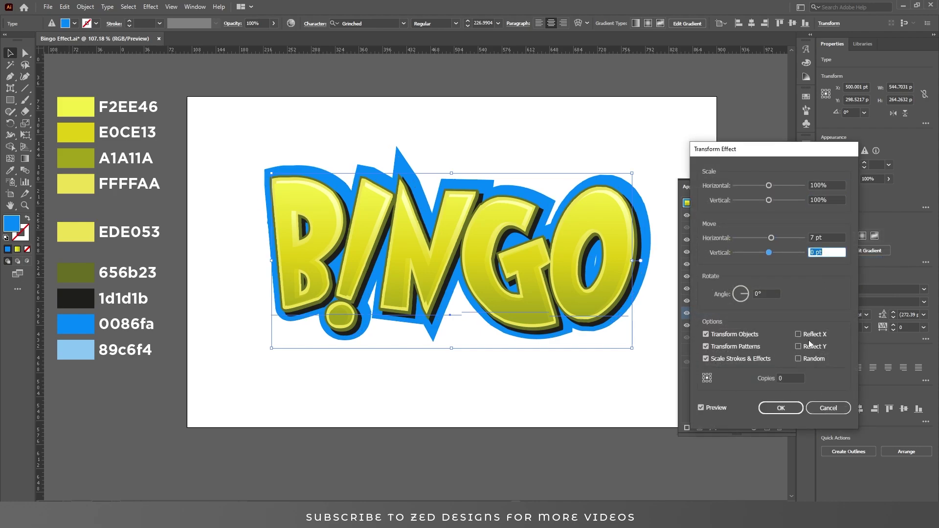
pyautogui.hotkey('shift', 'Tab')
pyautogui.press('Down')
pyautogui.press('Down')
pyautogui.press('Down')
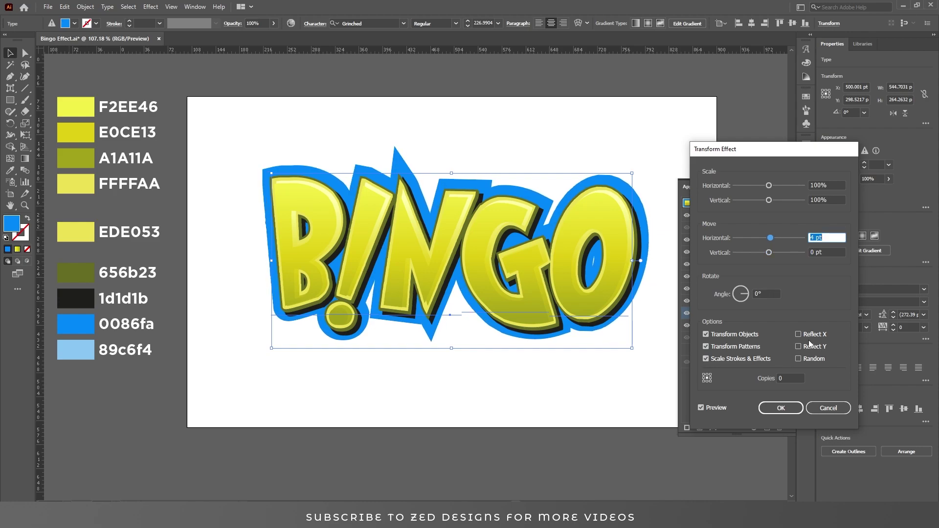
pyautogui.press('Tab')
pyautogui.press('Up')
pyautogui.press('Up')
pyautogui.press('Up')
pyautogui.press('Up')
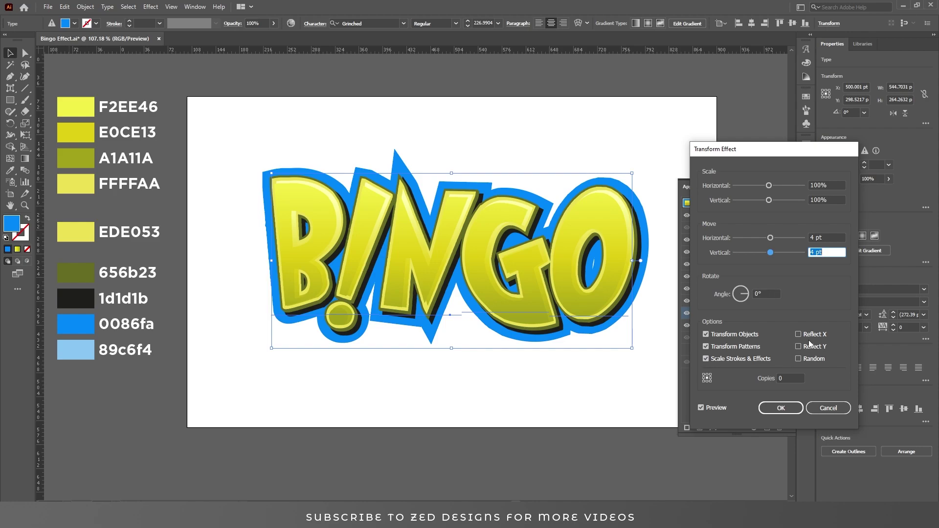
pyautogui.hotkey('shift', 'Tab')
pyautogui.press('Up')
pyautogui.press('Up')
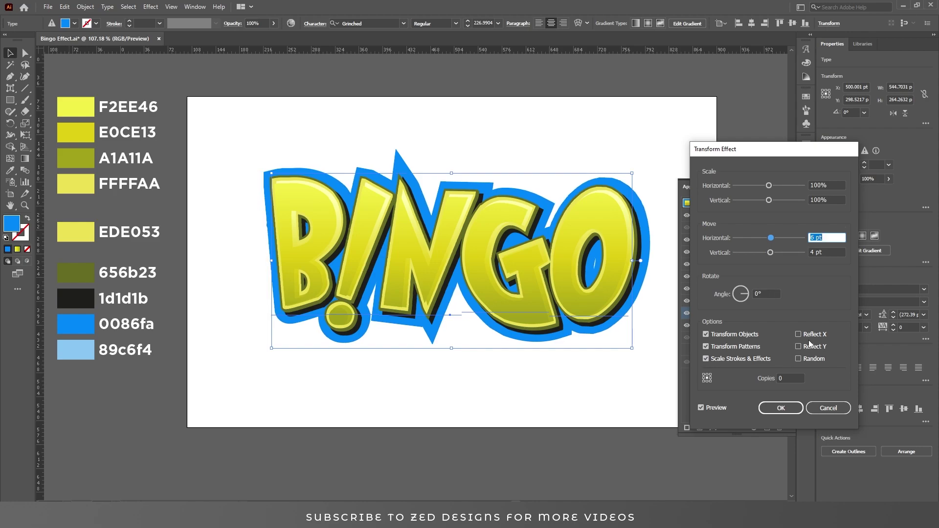
pyautogui.press('Tab')
pyautogui.press('Up')
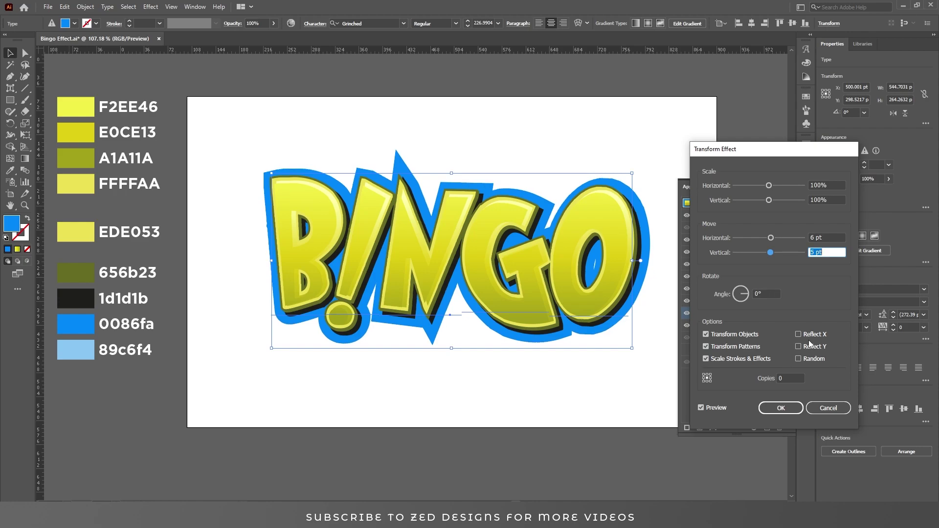
pyautogui.click(781, 409)
pyautogui.click(699, 313)
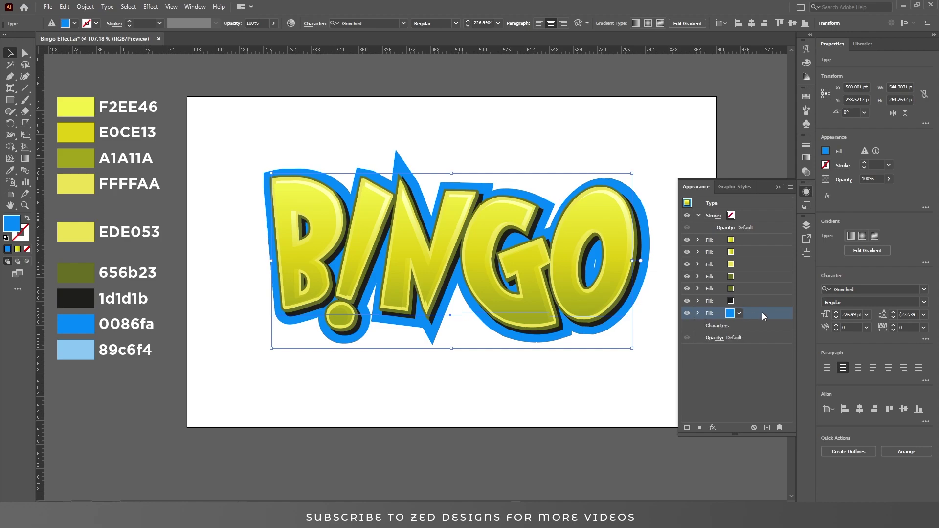
# Duplicate the blue fill and set the Offset Path effect of the upper copy to 13 pt
pyautogui.click(767, 428)
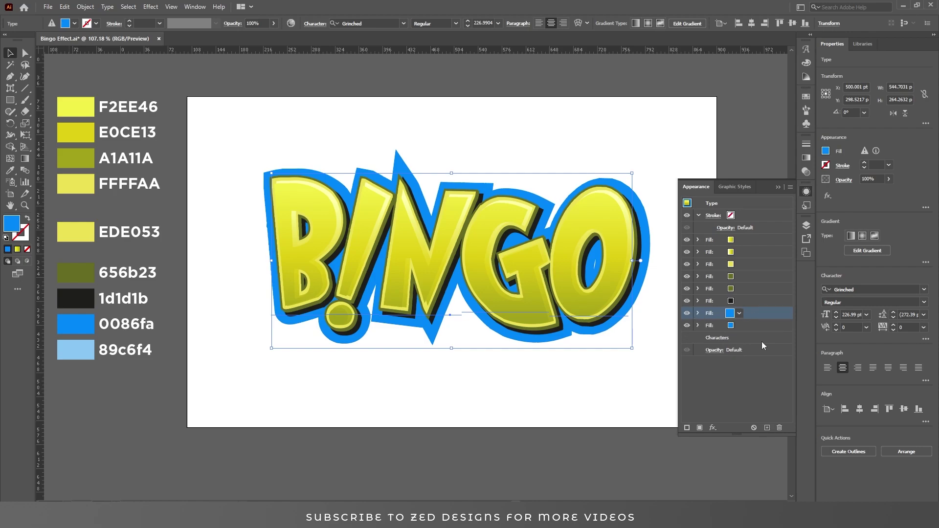
pyautogui.click(698, 314)
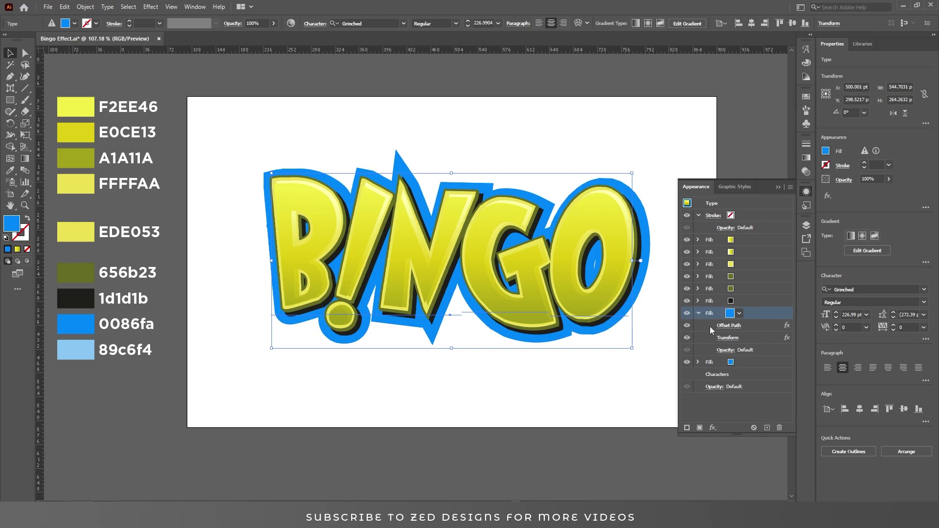
pyautogui.click(725, 326)
pyautogui.press('Down')
pyautogui.press('Down')
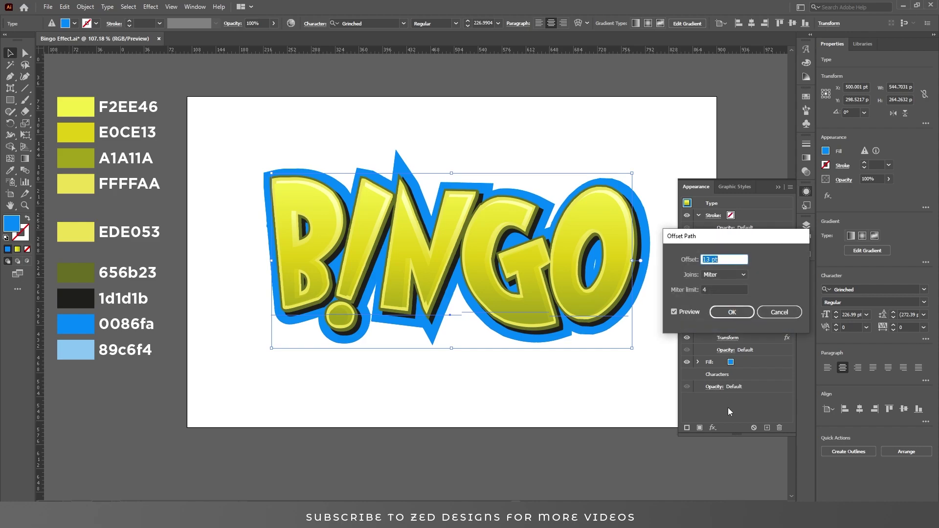
pyautogui.click(732, 316)
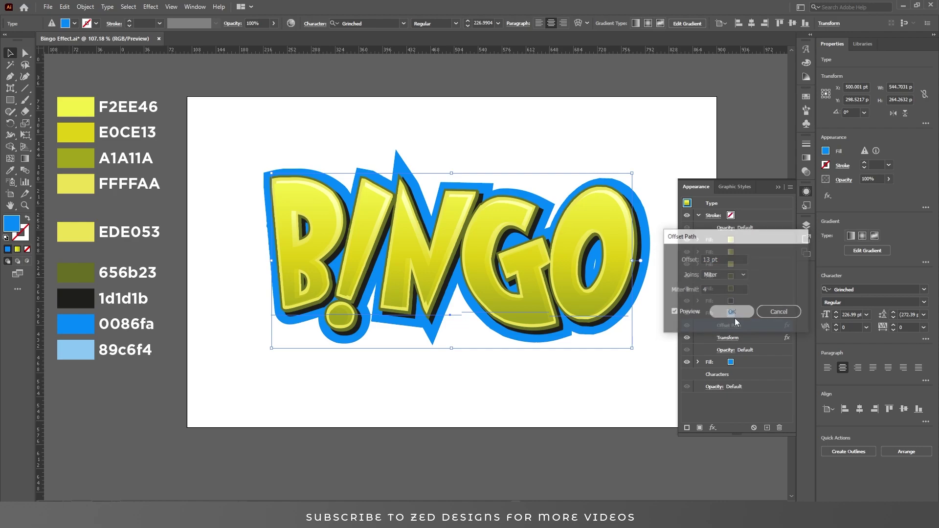
pyautogui.click(698, 314)
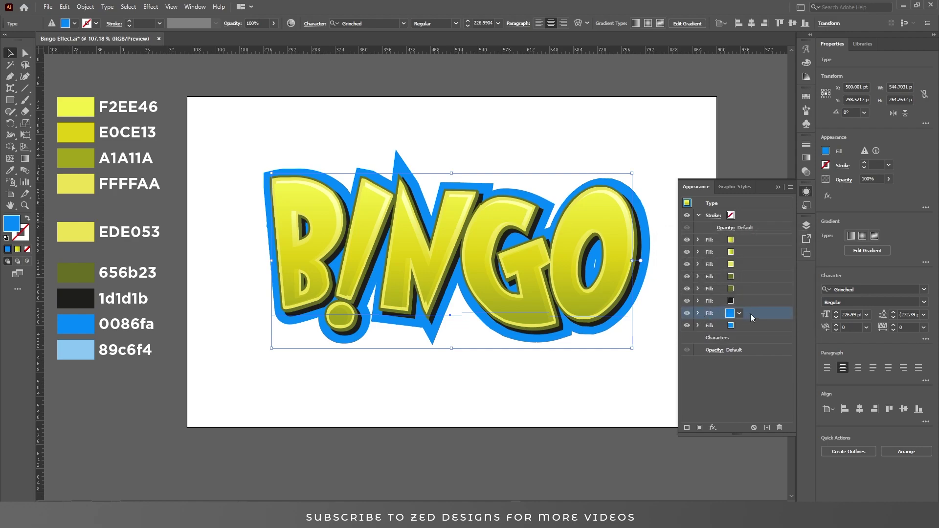
# Duplicate the upper blue fill and set the colour of the copy beneath it to 89C6F4
pyautogui.click(768, 428)
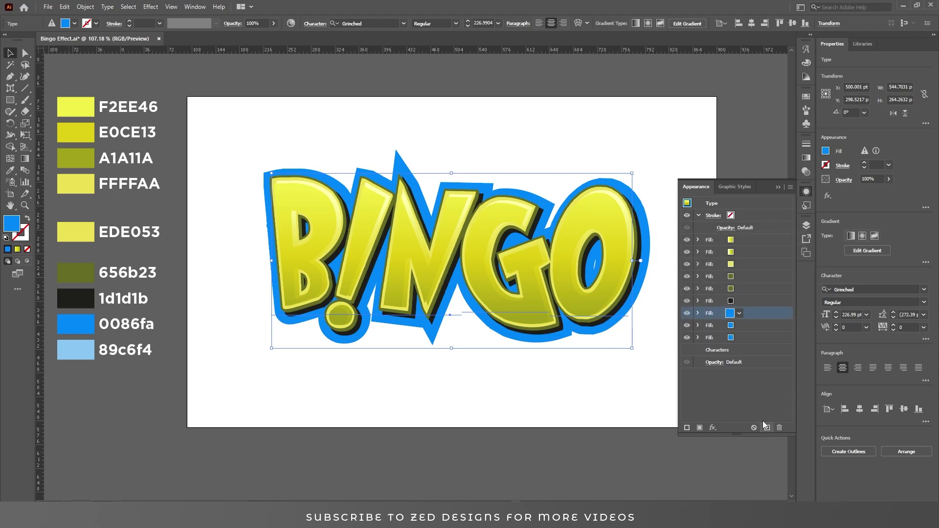
pyautogui.click(757, 325)
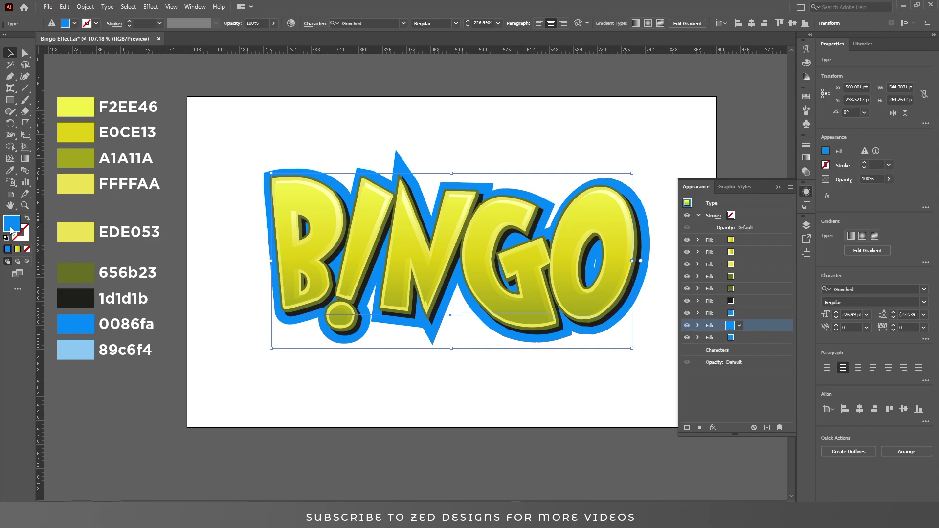
pyautogui.doubleClick(12, 227)
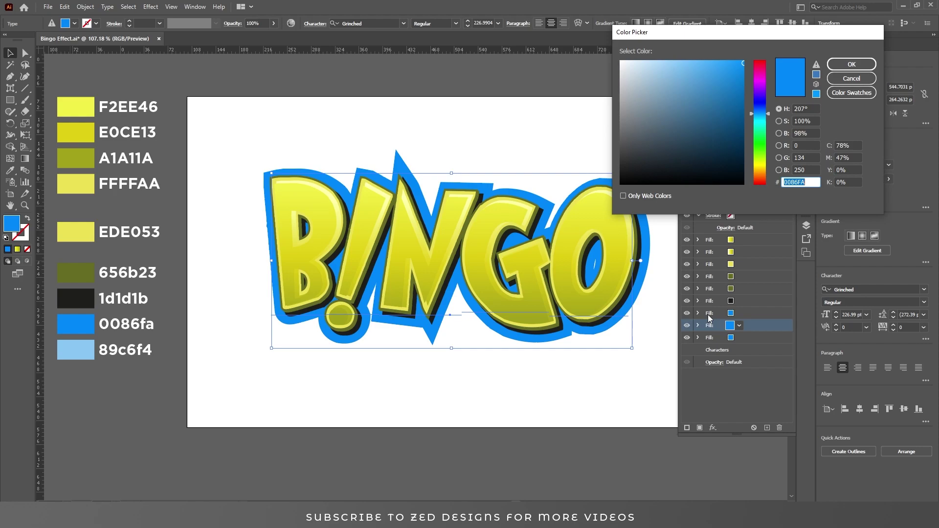
pyautogui.write('89C6F4')
pyautogui.click(852, 64)
# Set the light blue fill's Transform effect to move 10 pt horizontally and 7 pt vertically
pyautogui.click(698, 325)
pyautogui.click(737, 350)
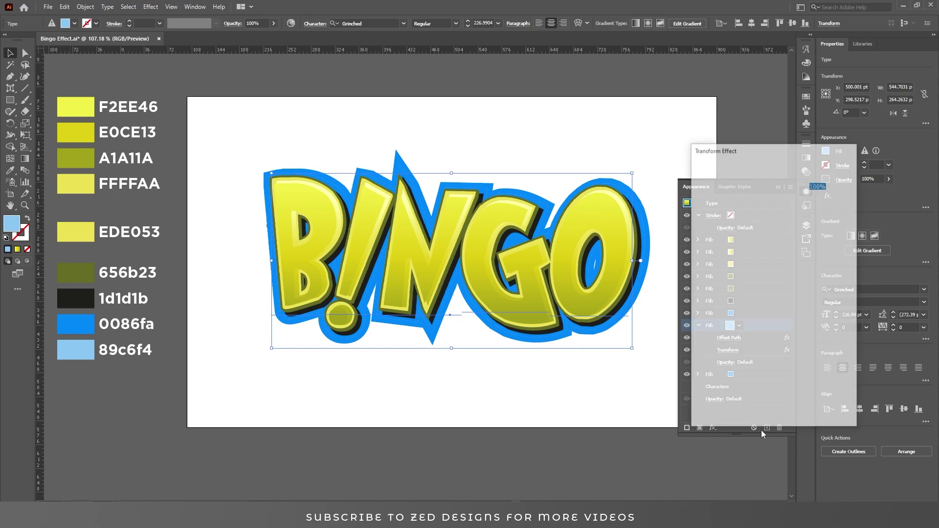
pyautogui.press('Tab')
pyautogui.press('Tab')
pyautogui.press('Up')
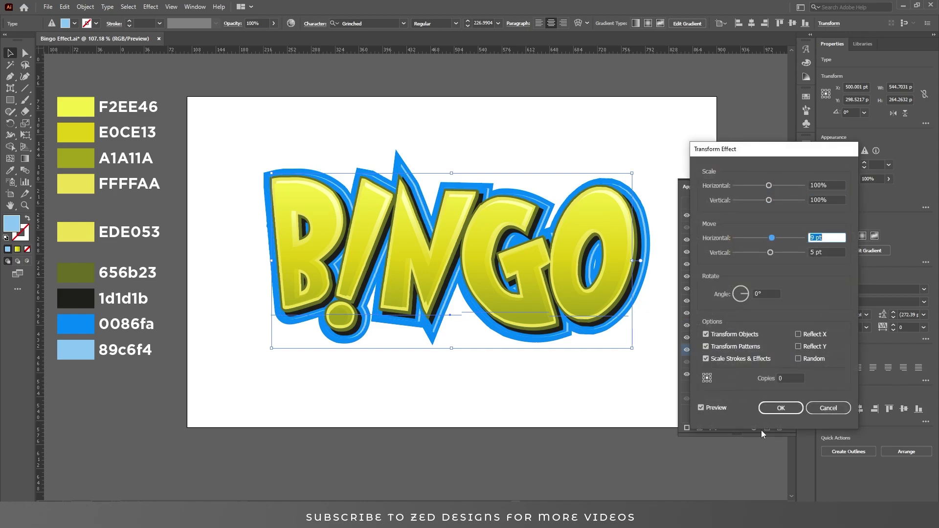
pyautogui.press('Tab')
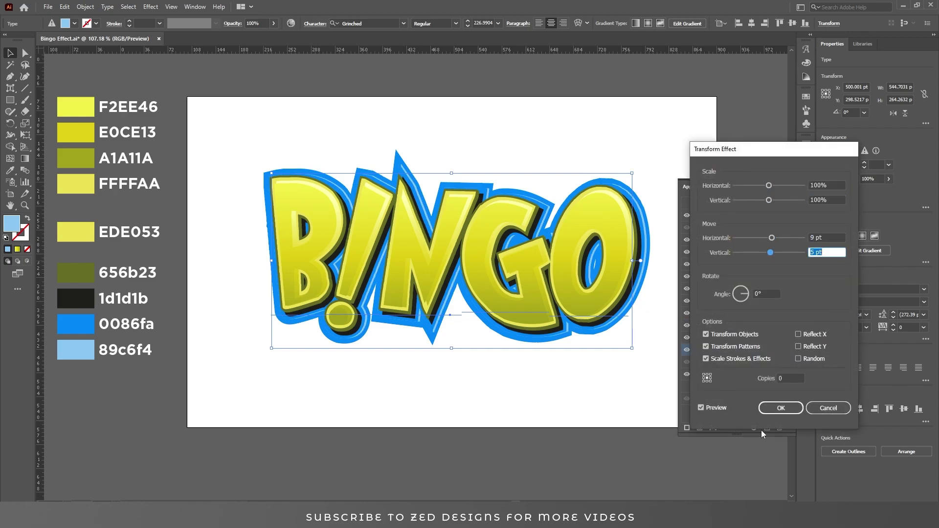
pyautogui.press('Up')
pyautogui.press('Up')
pyautogui.hotkey('shift', 'Tab')
pyautogui.press('Up')
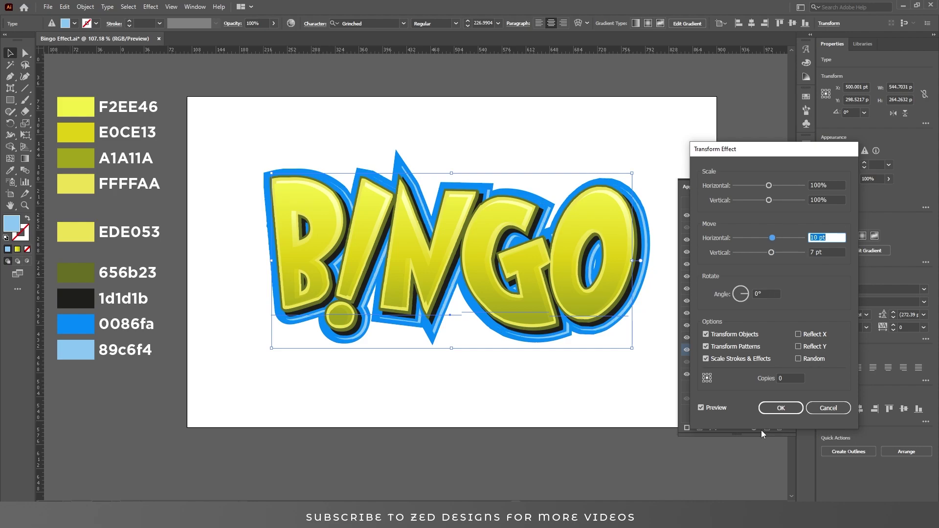
pyautogui.click(788, 412)
pyautogui.click(699, 326)
pyautogui.click(698, 326)
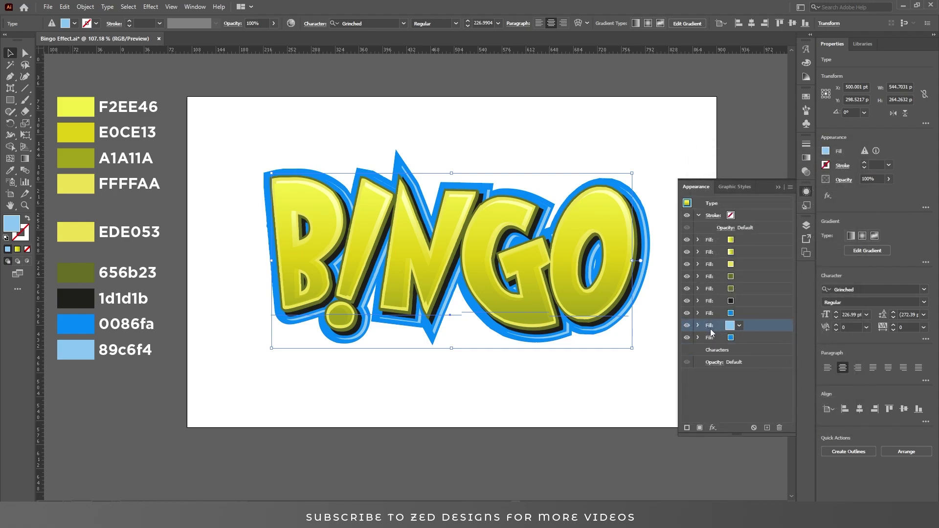
# Duplicate the lowest blue fill and set the colour of the bottommost copy to 1D1D1B
pyautogui.click(746, 338)
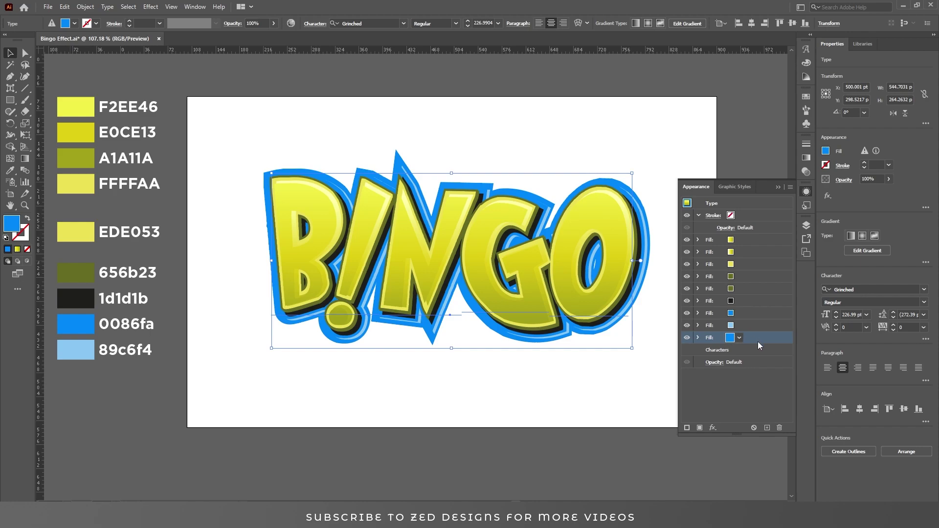
pyautogui.click(766, 428)
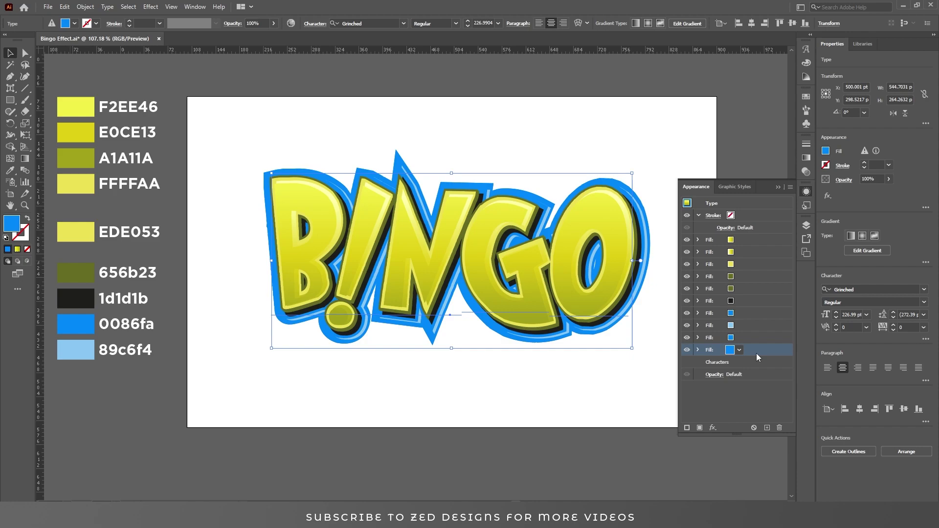
pyautogui.doubleClick(14, 225)
pyautogui.write('1D1D1B')
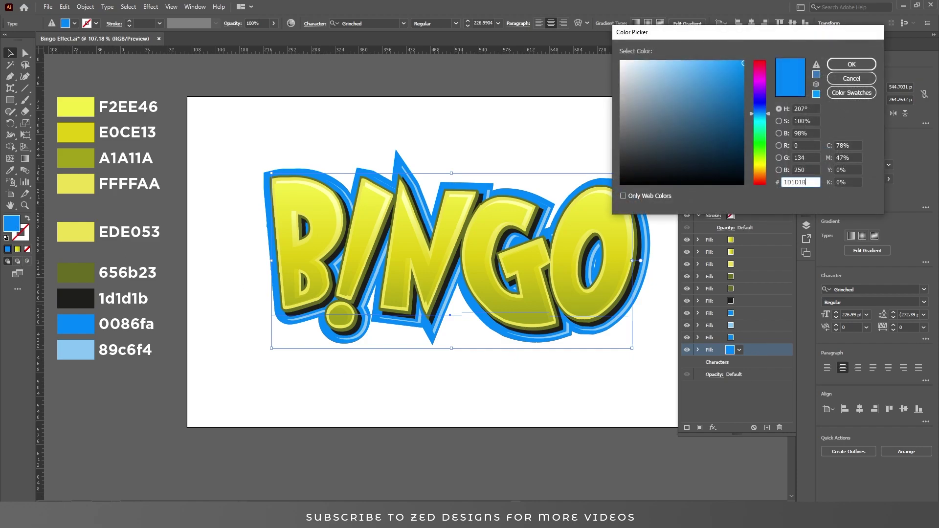
pyautogui.click(852, 65)
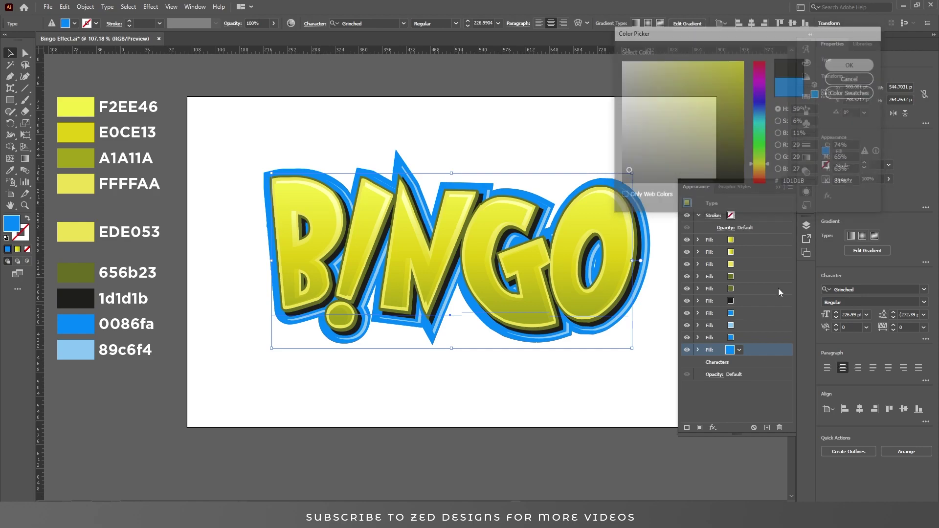
# Set the vertical move of the lowest black fill's Transform effect to 20 pt
pyautogui.click(699, 350)
pyautogui.click(730, 378)
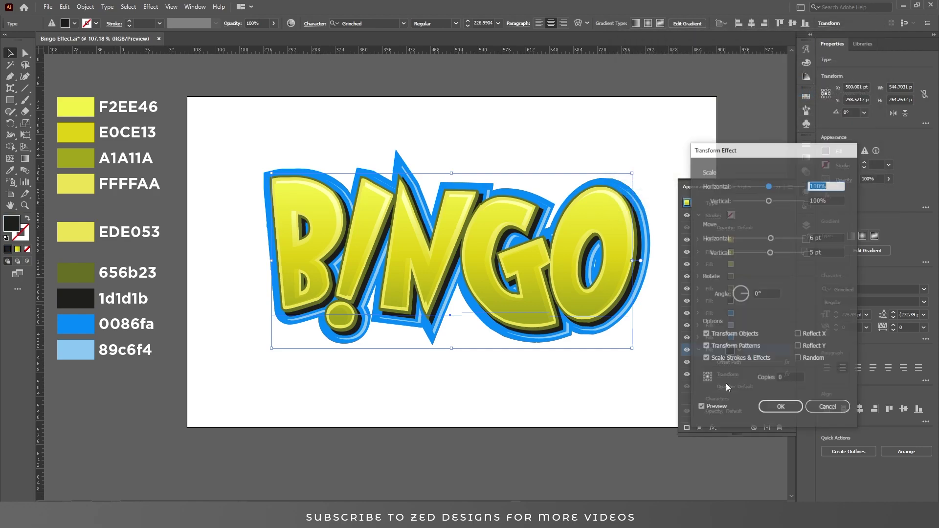
pyautogui.press('Tab')
pyautogui.press('Tab')
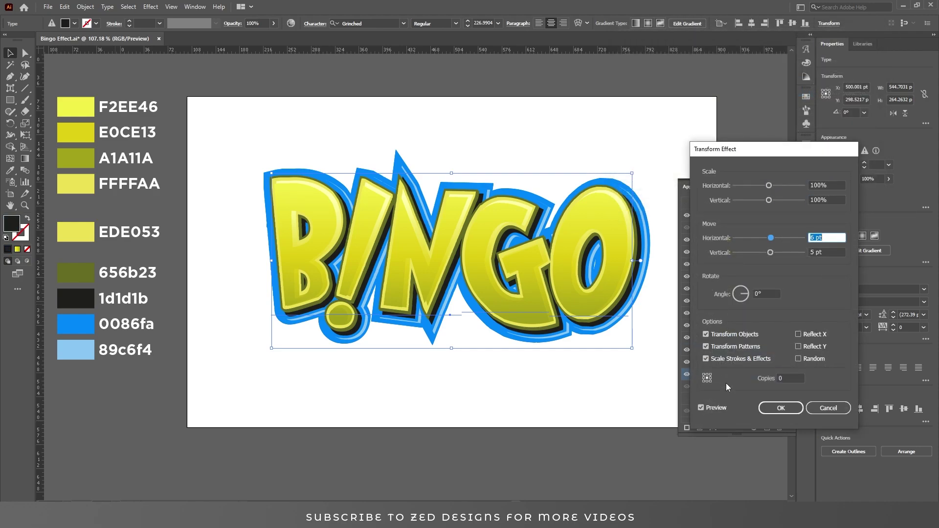
pyautogui.press('Tab')
pyautogui.write('15')
pyautogui.press('Tab')
pyautogui.hotkey('shift', 'Tab')
pyautogui.write('20')
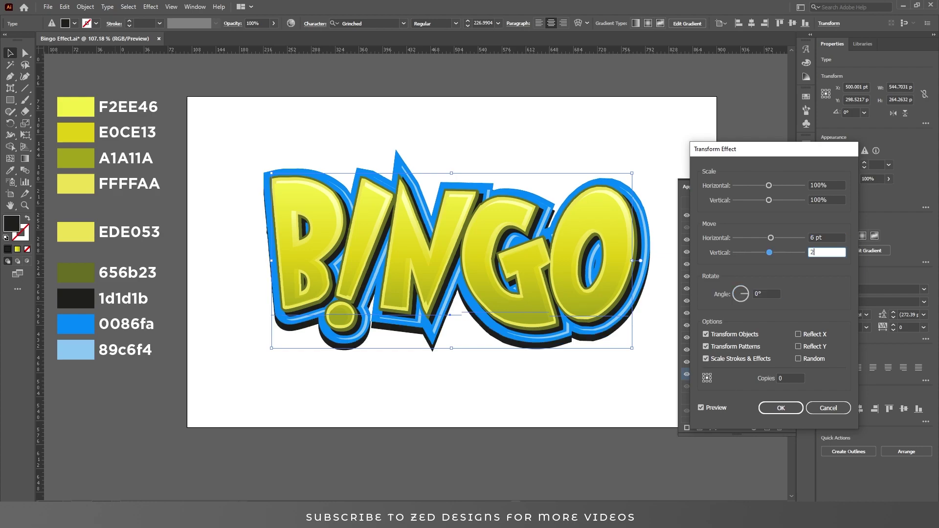
pyautogui.press('Tab')
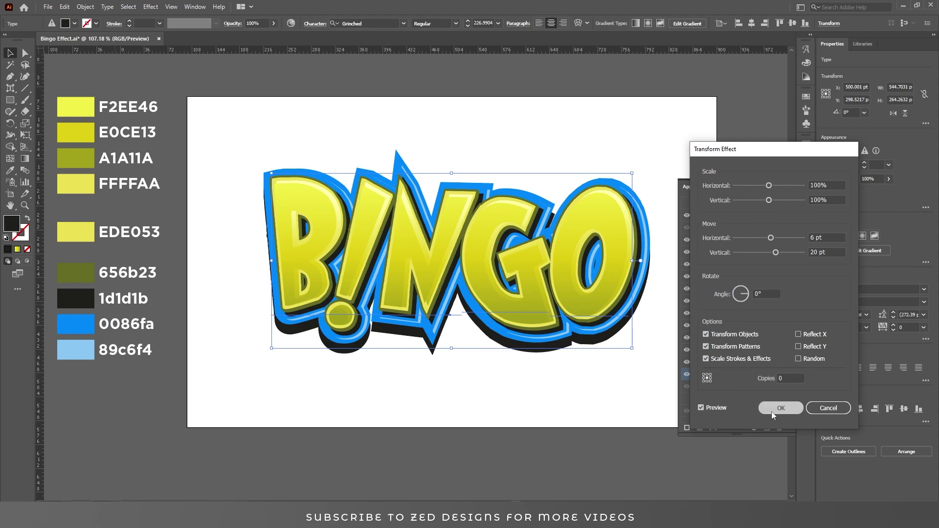
pyautogui.click(781, 408)
# Reduce the lowest black fill's opacity to 50% and deselect the text
pyautogui.click(729, 387)
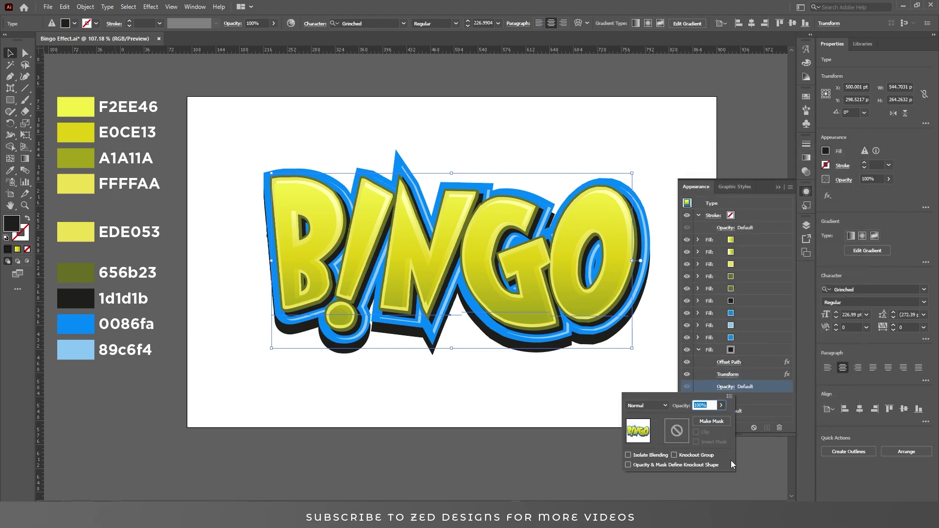
pyautogui.write('50')
pyautogui.press('Tab')
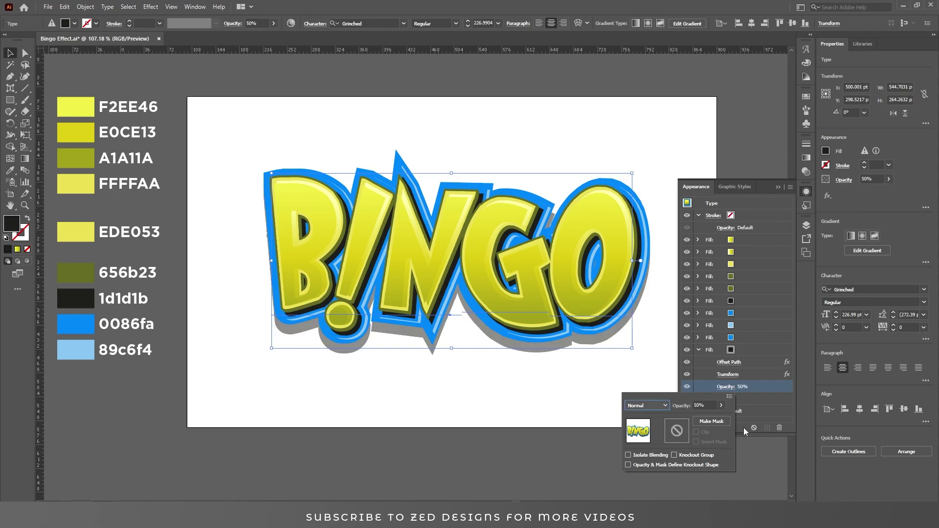
pyautogui.click(757, 386)
pyautogui.click(700, 350)
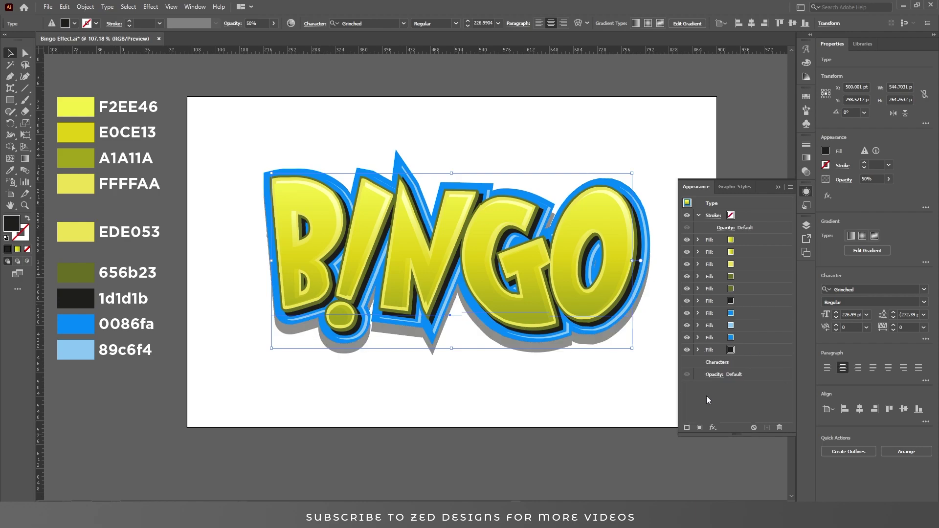
pyautogui.click(582, 438)
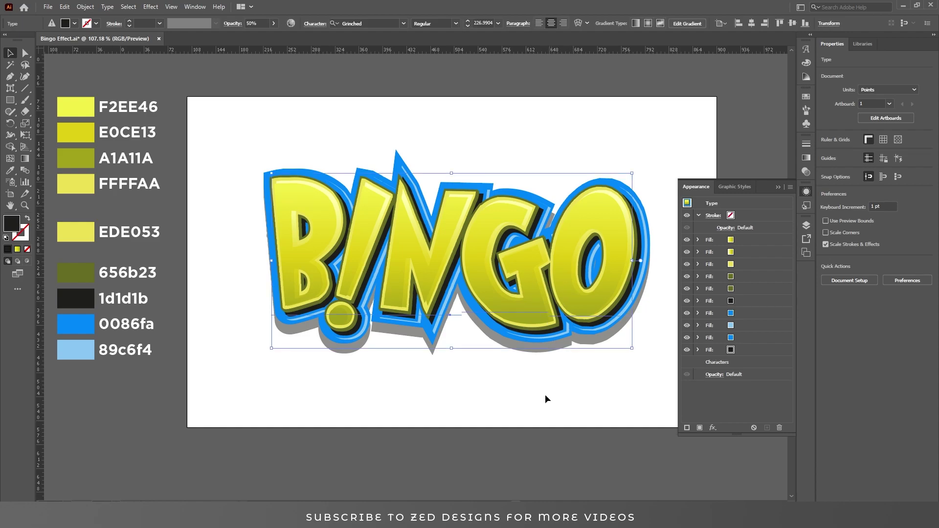
pyautogui.moveTo(562, 401); pyautogui.dragTo(504, 409)
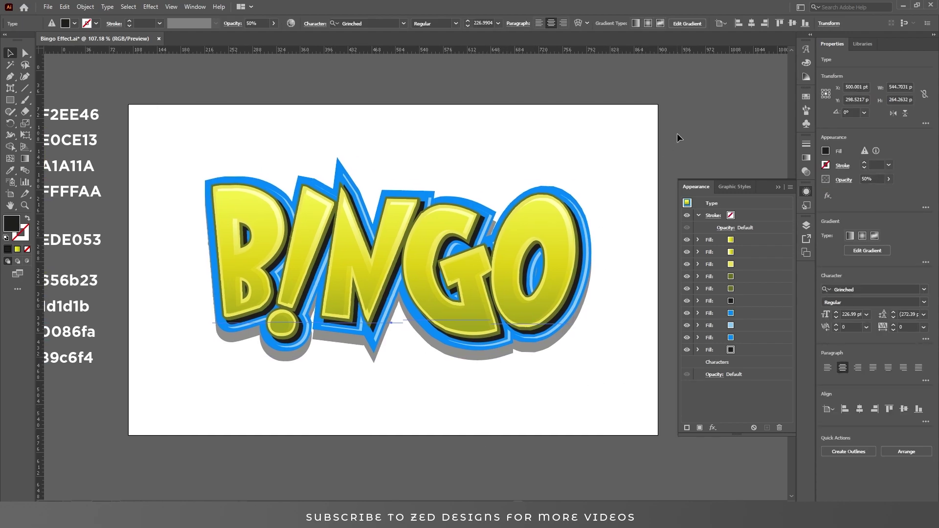
pyautogui.click(725, 136)
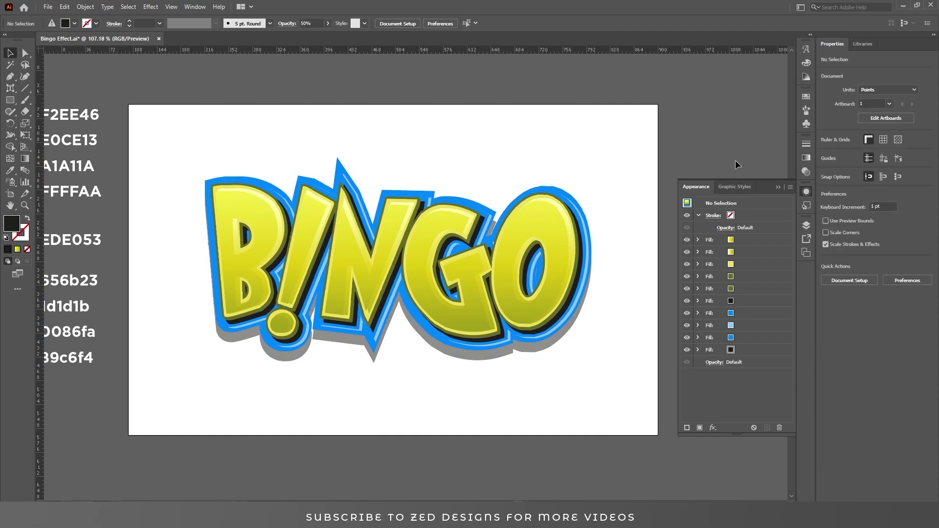
# Draw an 800 by 500 pt rectangle on the BG layer and centre it on the artboard
pyautogui.click(778, 187)
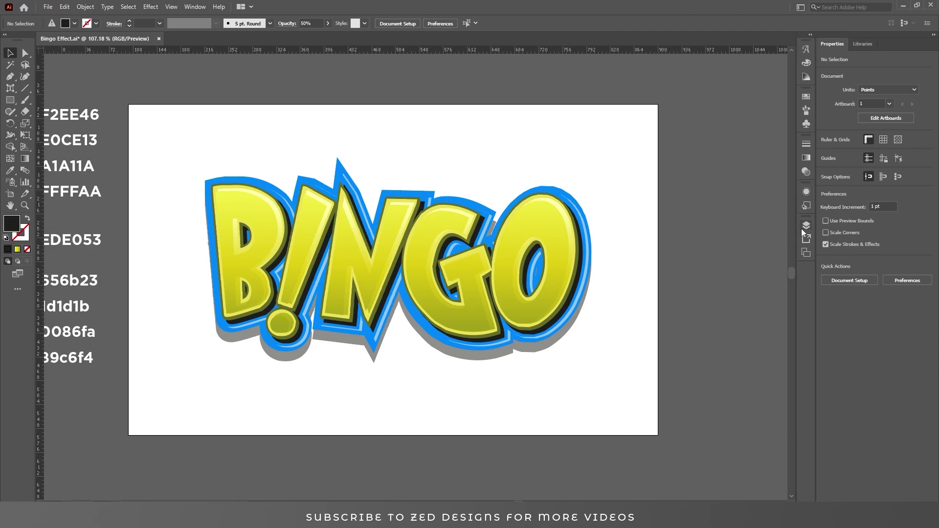
pyautogui.click(806, 225)
pyautogui.press('m')
pyautogui.click(273, 161)
pyautogui.write('800')
pyautogui.press('Tab')
pyautogui.write('500')
pyautogui.press('Return')
pyautogui.click(416, 24)
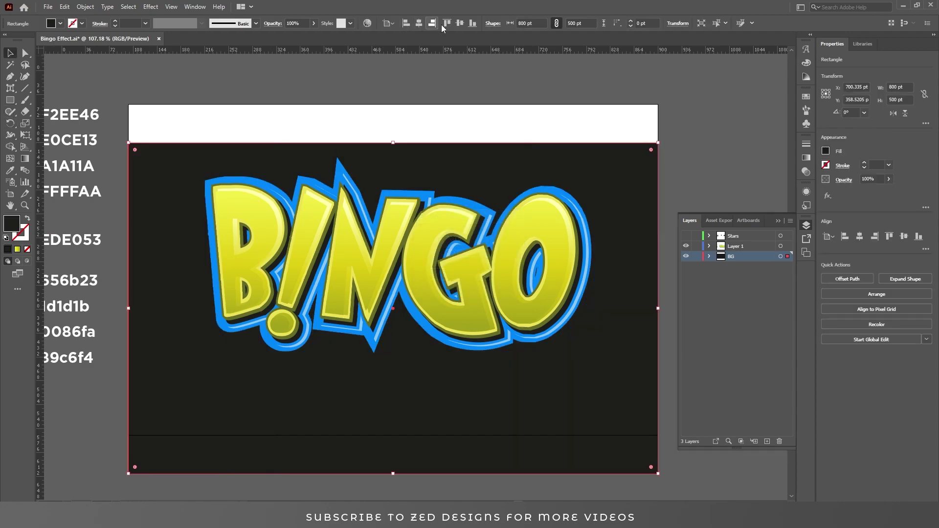
pyautogui.click(460, 23)
# Set the fill colour of the background rectangle to F2EE46
pyautogui.hscroll(-5, 563, 176)
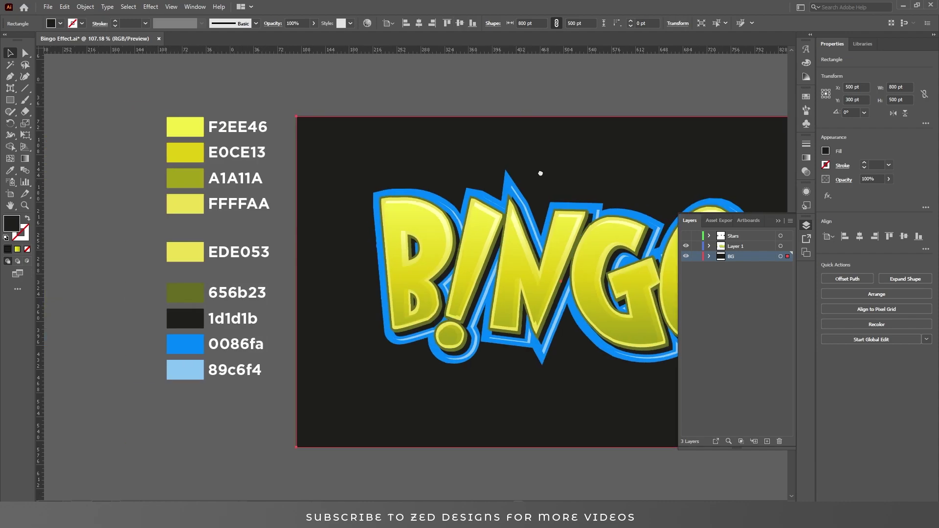
pyautogui.doubleClick(11, 226)
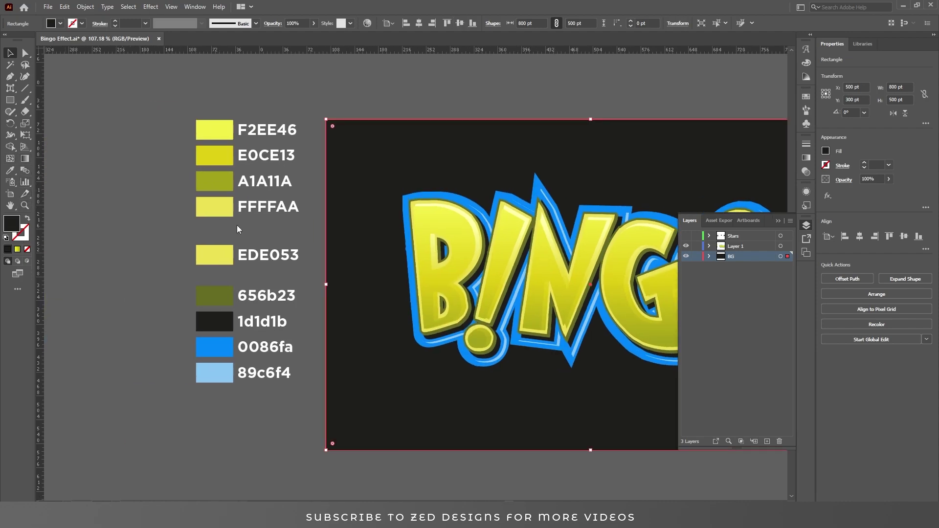
pyautogui.write('F2EE46')
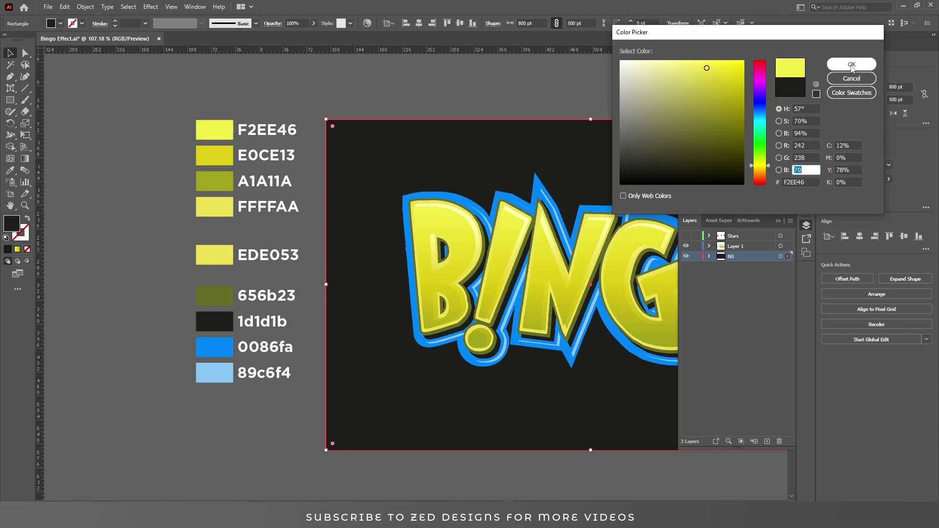
pyautogui.click(851, 64)
pyautogui.click(623, 110)
pyautogui.moveTo(623, 109); pyautogui.dragTo(475, 98)
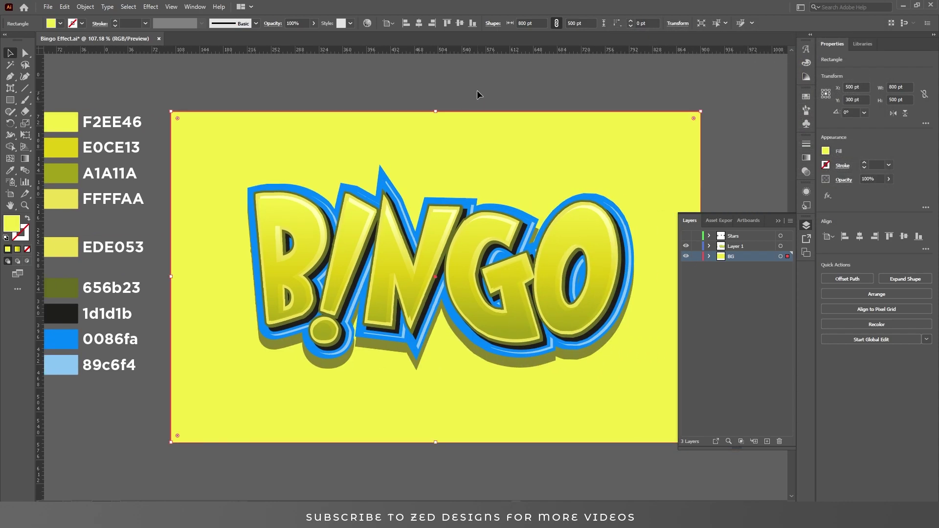
# Show the Stars layer and bring the star shapes above the artboard into view
pyautogui.scroll(2, 655, 297)
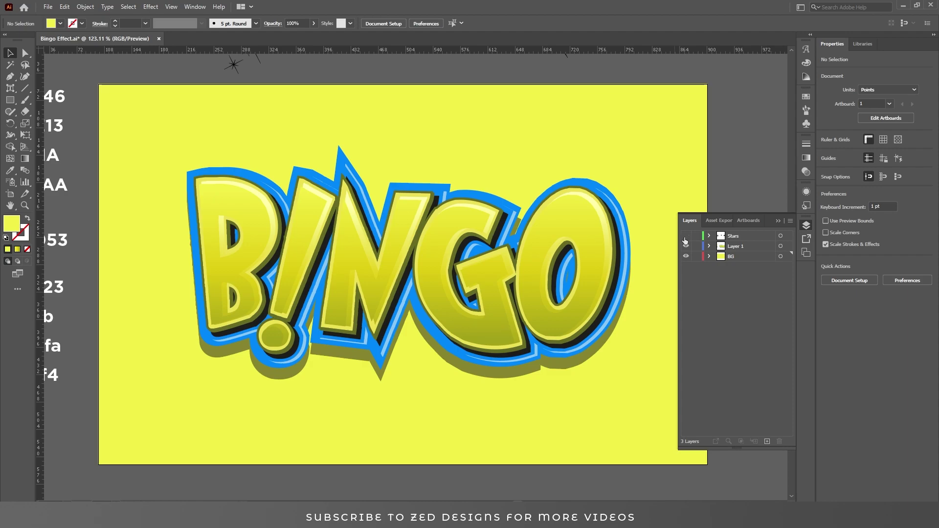
pyautogui.click(687, 236)
pyautogui.scroll(4, 394, 294)
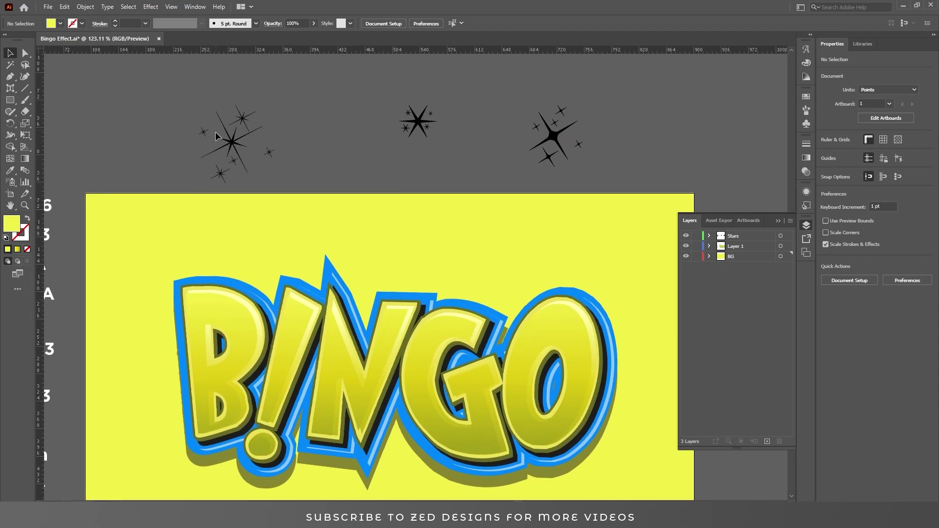
# Place copies of the large thin-rayed star cluster over the B, N, G and O, in the upper-right corner and along the background's lower edge
pyautogui.moveTo(223, 130); pyautogui.dragTo(147, 224)
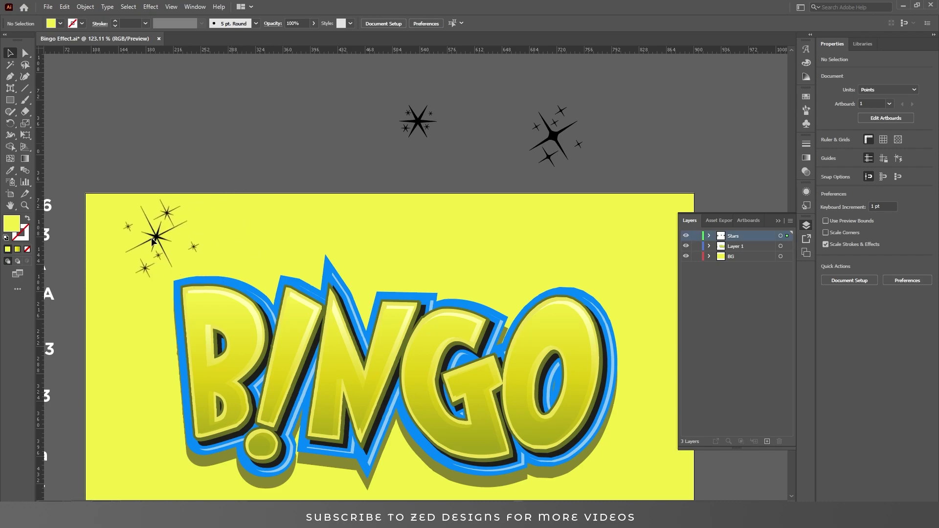
pyautogui.scroll(-4, 186, 147)
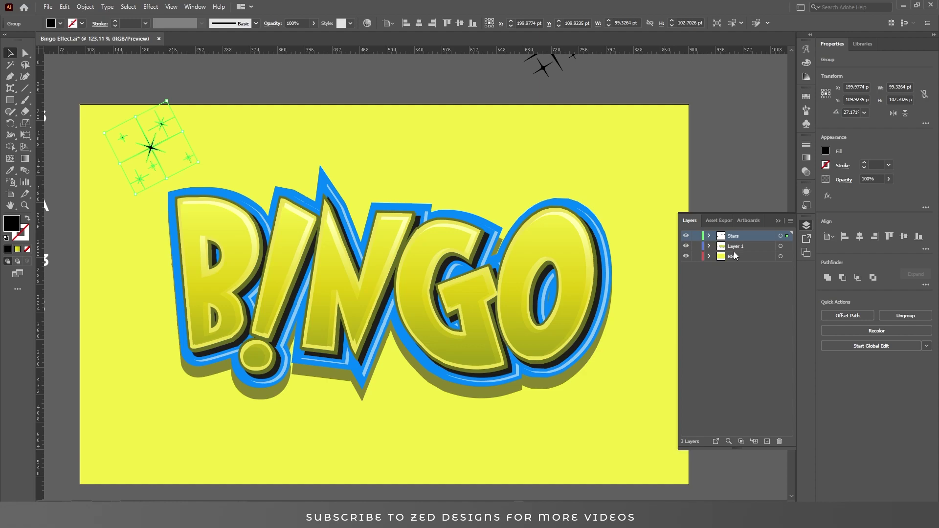
pyautogui.moveTo(149, 146)
pyautogui.mouseDown()
pyautogui.moveTo(186, 209)
pyautogui.moveTo(333, 215)
pyautogui.moveTo(328, 222)
pyautogui.moveTo(385, 267)
pyautogui.moveTo(487, 381)
pyautogui.mouseUp()
pyautogui.moveTo(521, 300); pyautogui.dragTo(193, 438)
pyautogui.keyDown('alt'); pyautogui.moveTo(354, 457); pyautogui.dragTo(609, 449); pyautogui.keyUp('alt')
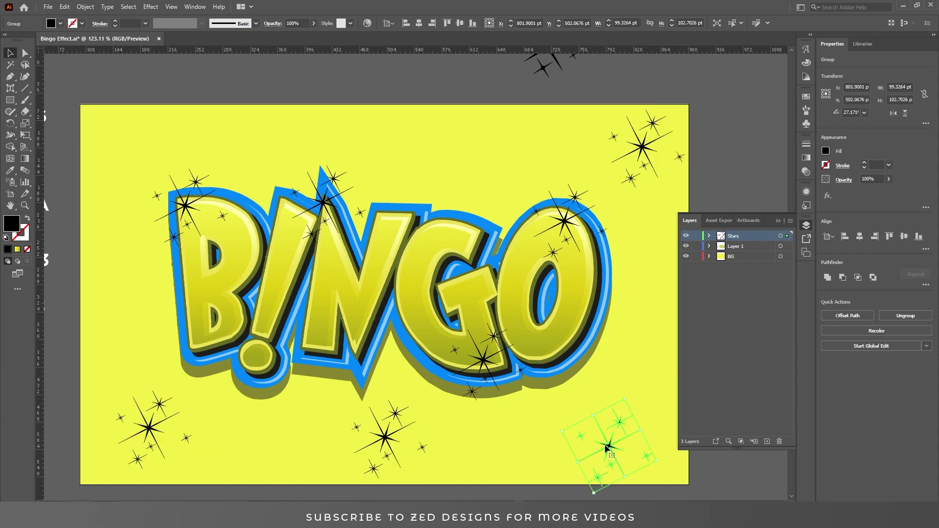
# Place copies of the bold four-pointed star cluster on the lettering and upper-left corner, and six-pointed star clusters over the N and G
pyautogui.moveTo(546, 70); pyautogui.dragTo(116, 136)
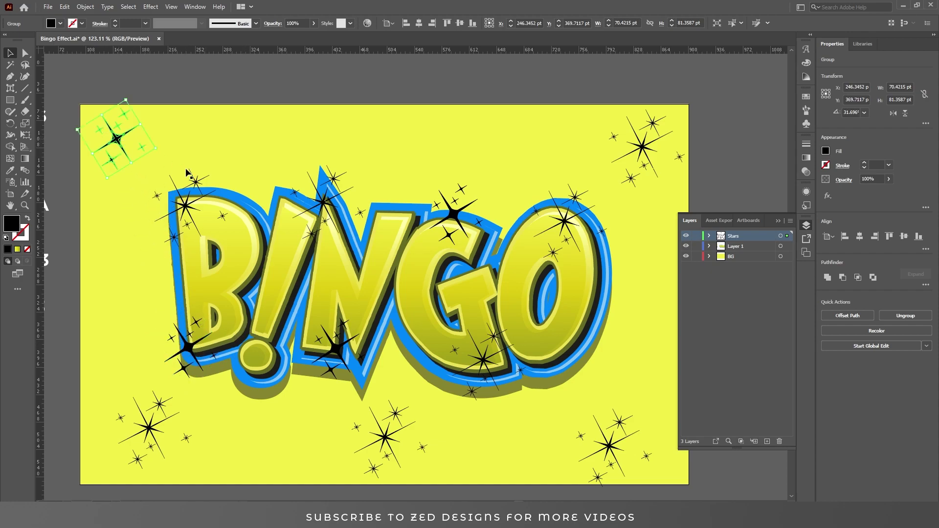
pyautogui.hotkey('ctrl', '-')
pyautogui.moveTo(456, 107); pyautogui.dragTo(368, 294)
pyautogui.click(168, 180)
# Give all the stars the Color Dodge blend mode, a white fill and 20% opacity, and deselect them
pyautogui.hotkey('ctrl', 'a')
pyautogui.moveTo(454, 335)
pyautogui.mouseDown()
pyautogui.moveTo(622, 239)
pyautogui.moveTo(454, 335)
pyautogui.mouseUp()
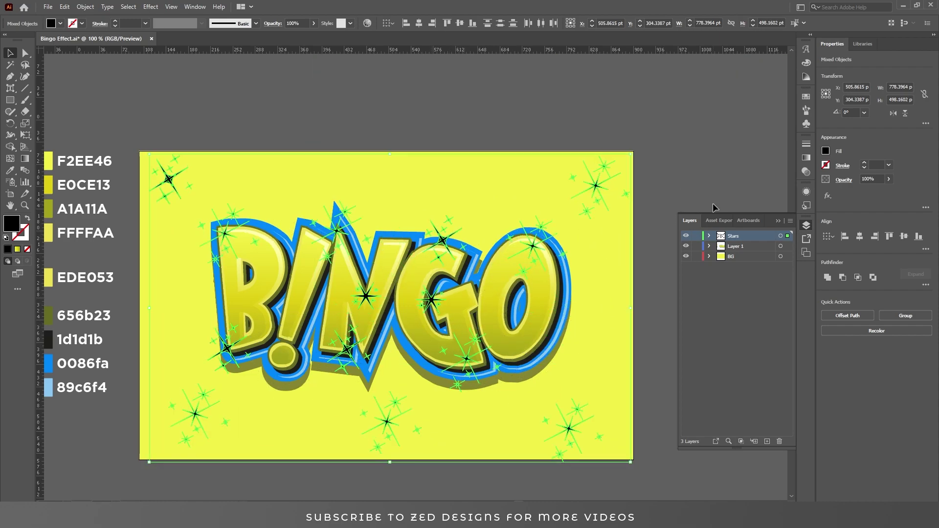
pyautogui.click(844, 185)
pyautogui.click(767, 197)
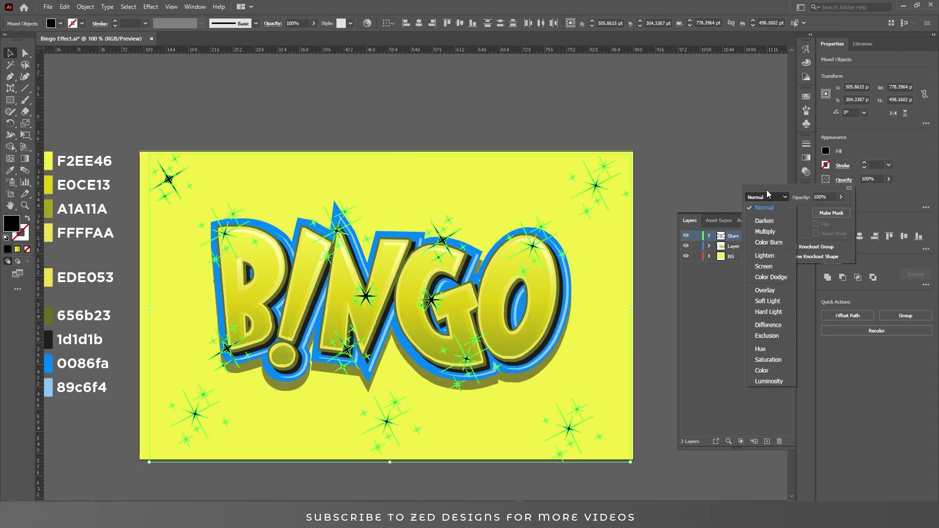
pyautogui.click(761, 272)
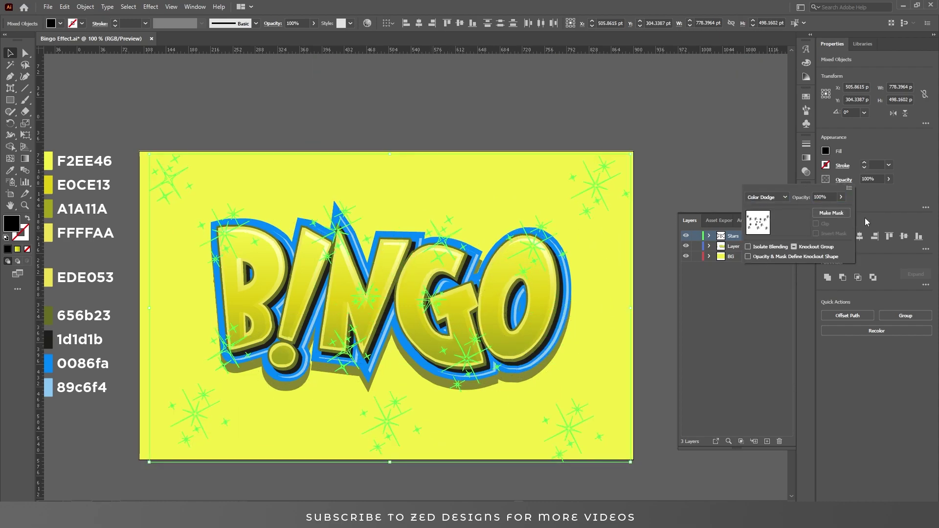
pyautogui.click(913, 181)
pyautogui.click(494, 123)
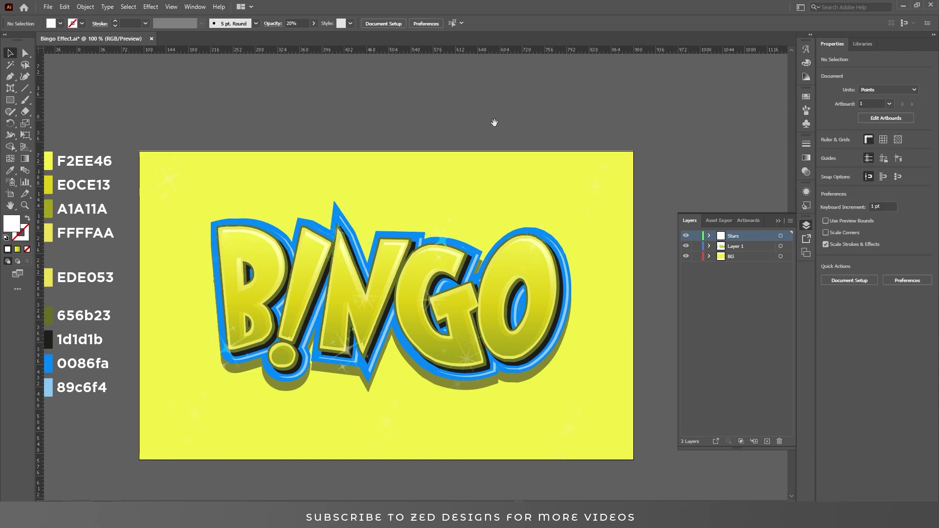
# Clear the layer list off the canvas and inspect the finished text effect up close
pyautogui.moveTo(507, 285); pyautogui.dragTo(552, 256)
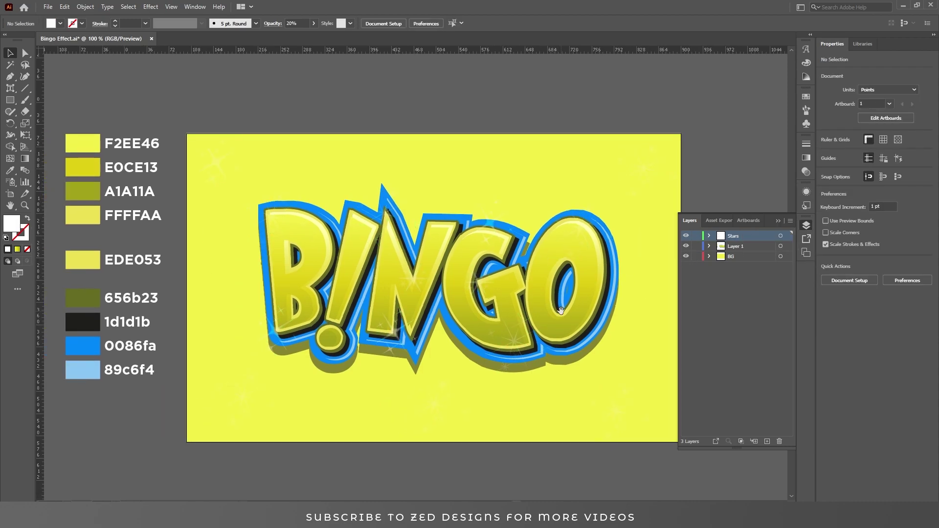
pyautogui.click(777, 221)
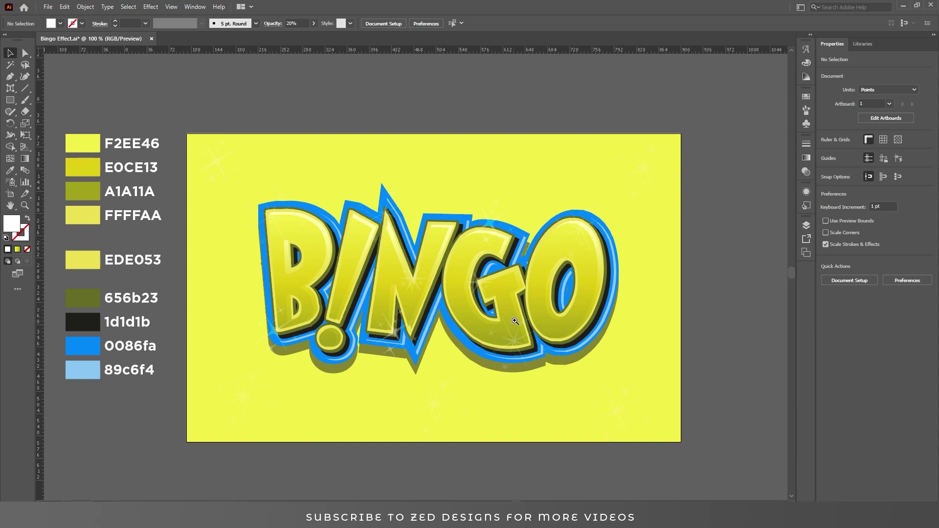
pyautogui.moveTo(493, 307); pyautogui.dragTo(522, 320)
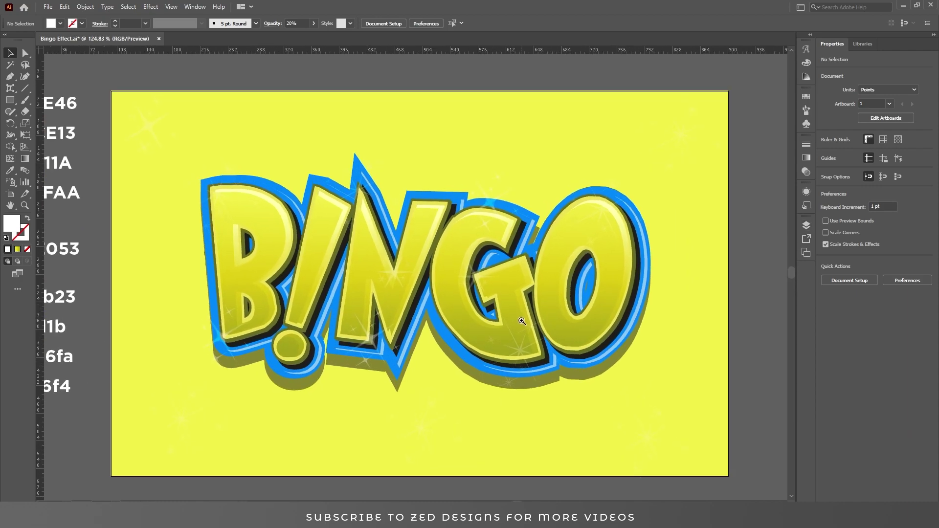